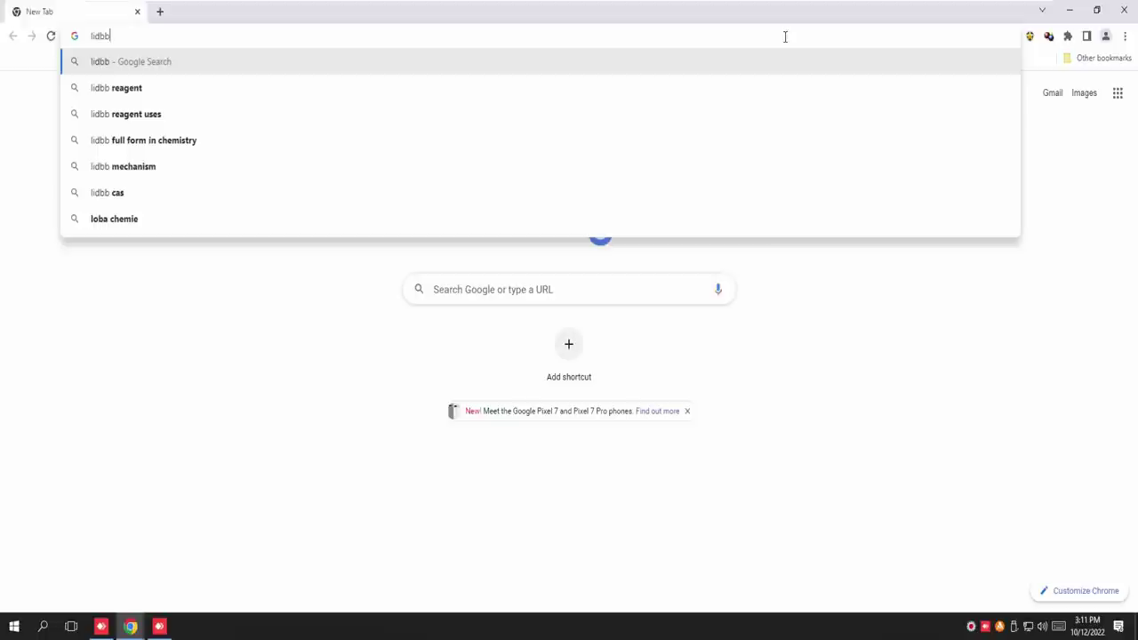
Correct the mistyped address bar query so that it reads "libertyx".
key("BackSpace")
key("BackSpace")
key("BackSpace")
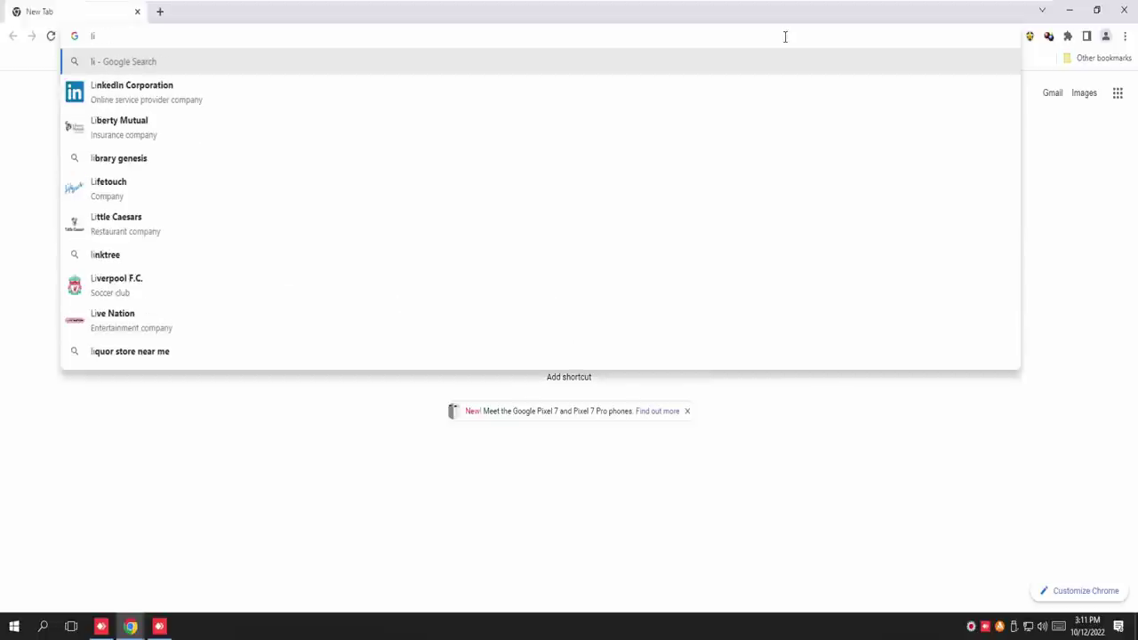
type("bert")
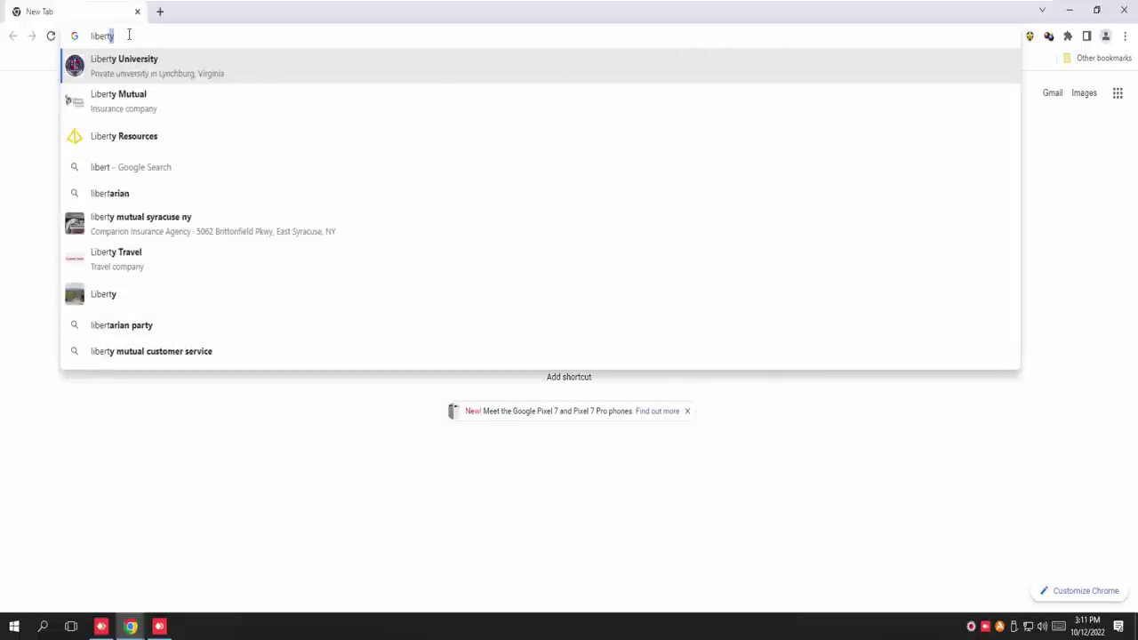
type("y")
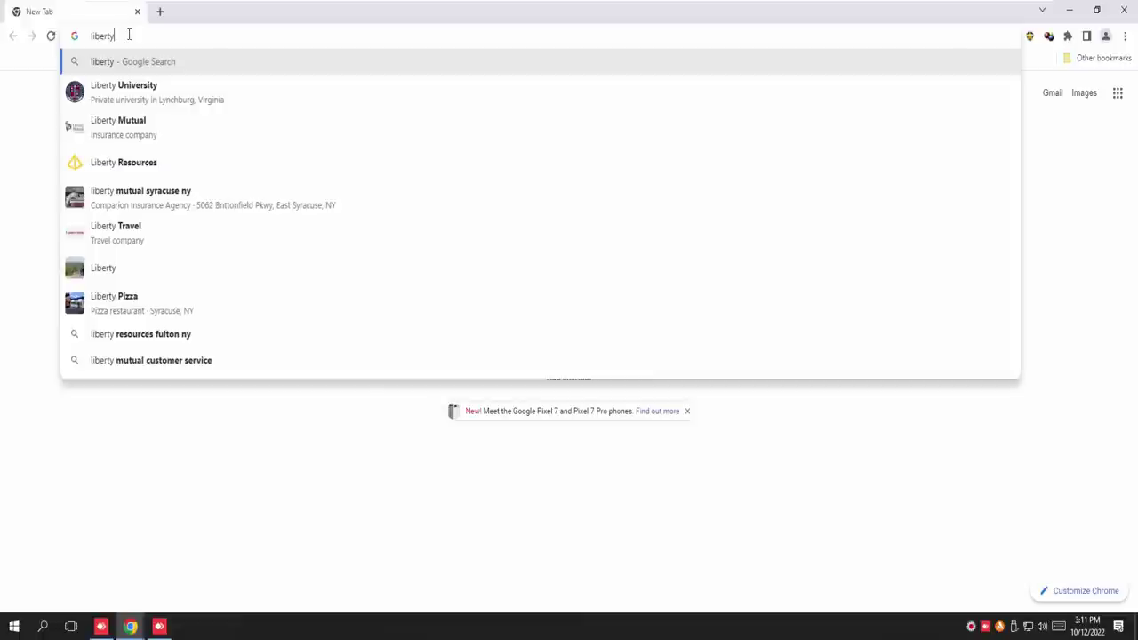
type("x")
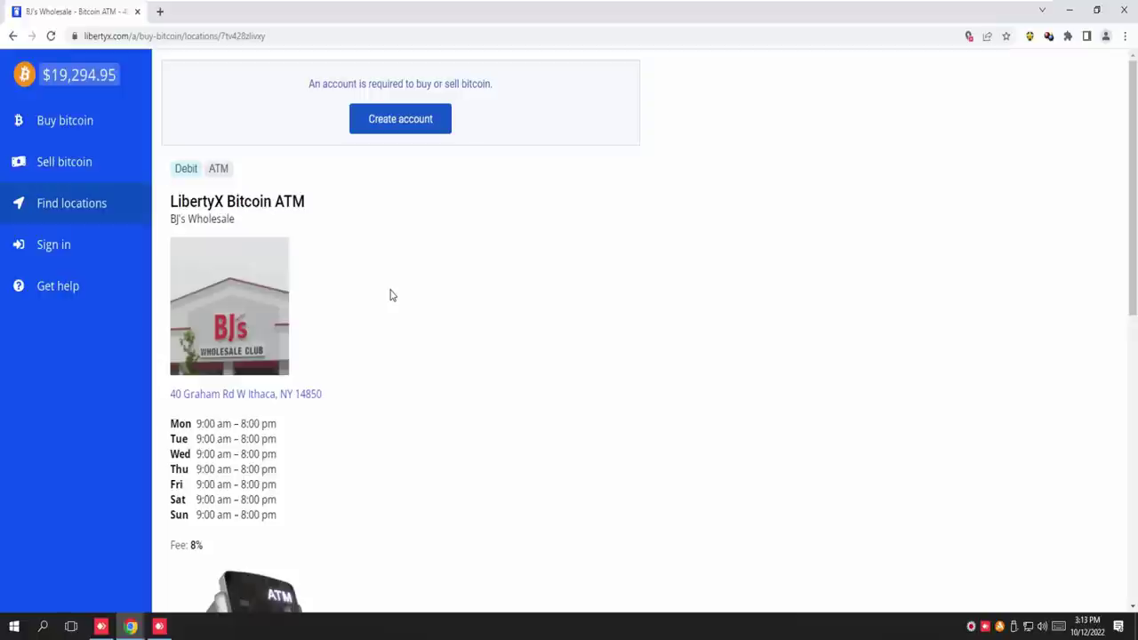
Review the opening hours, fee and machine photo on the LibertyX Bitcoin ATM page for BJ's Wholesale.
scroll(390, 295, "down", 3)
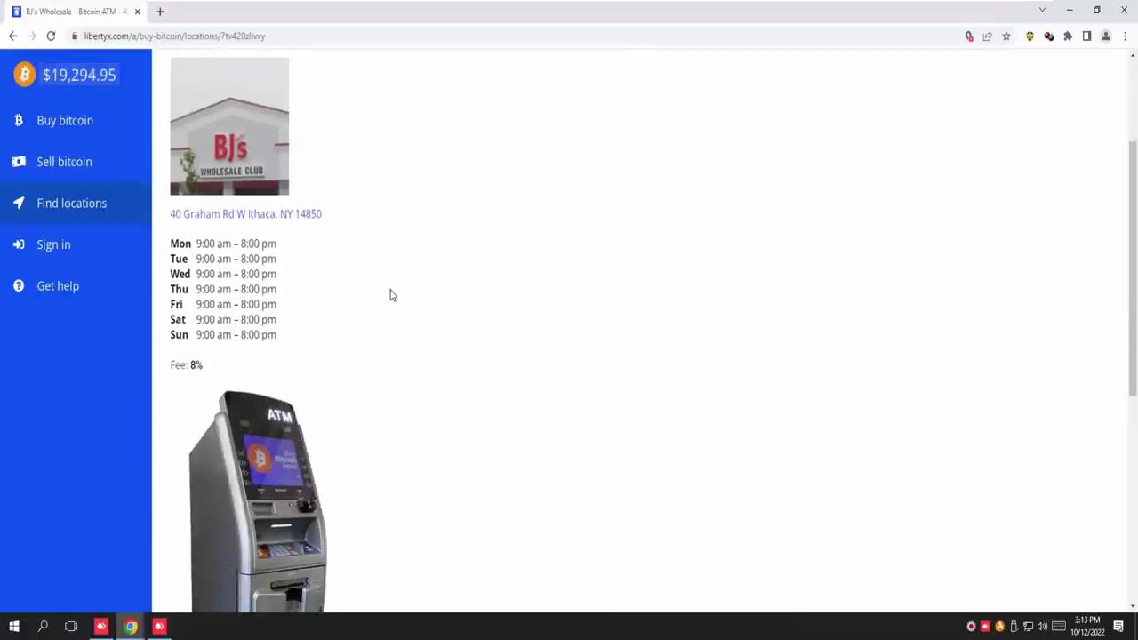
scroll(390, 295, "down", 1)
scroll(390, 295, "up", 1)
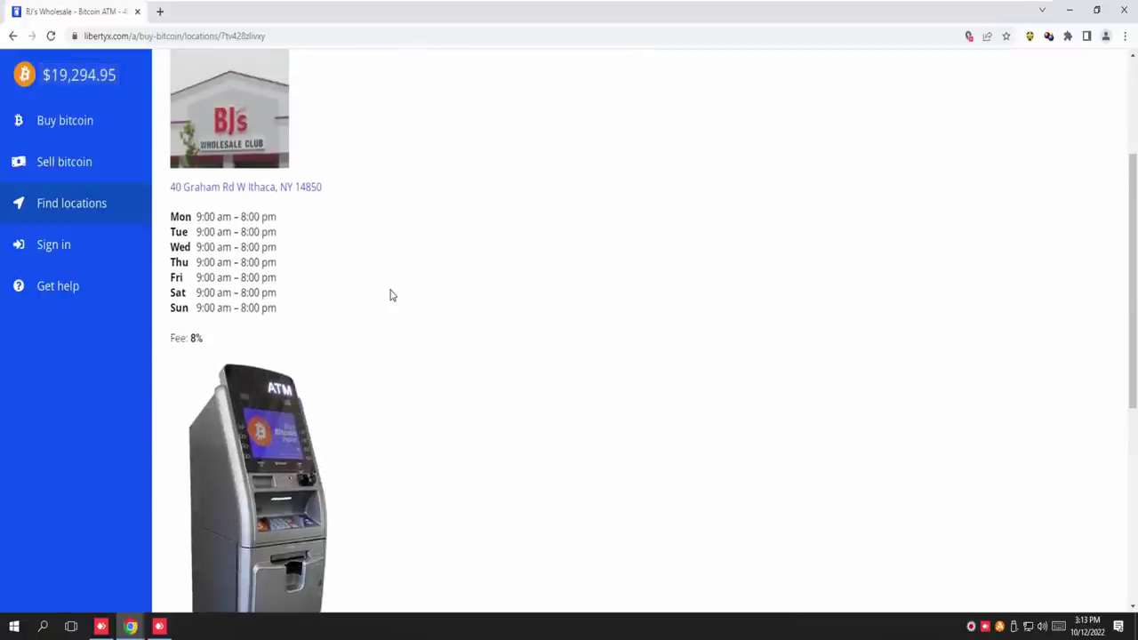
scroll(390, 295, "up", 3)
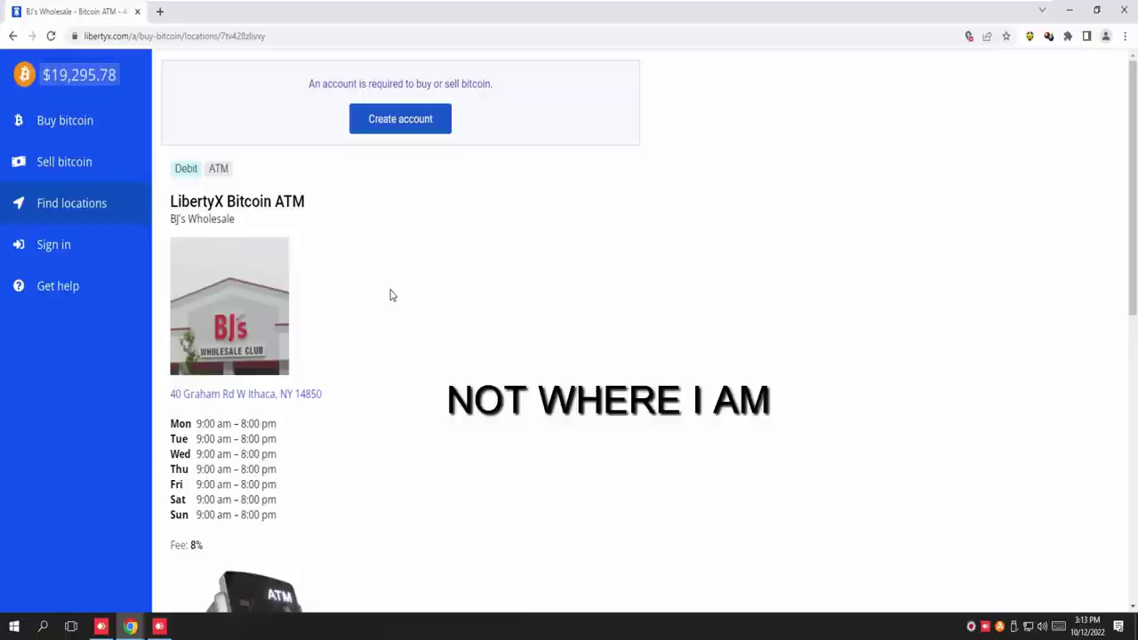
Return to the location results, look through the nearby Bitcoin ATM listings and reopen the BJ's Wholesale entry.
left_click(12, 35)
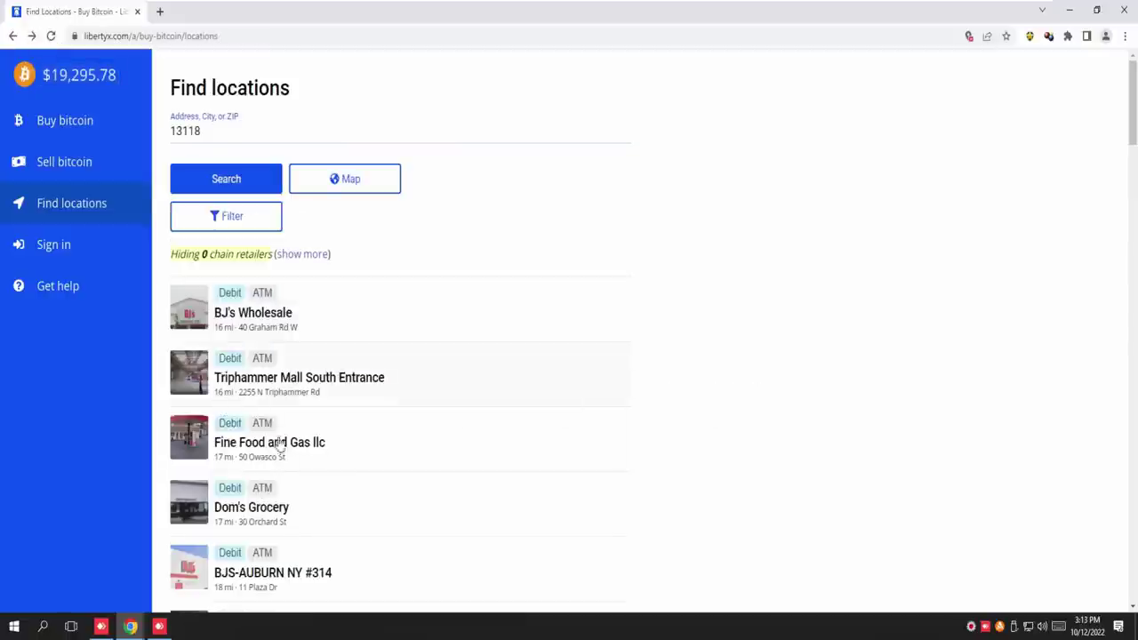
scroll(311, 440, "down", 1)
scroll(368, 427, "down", 3)
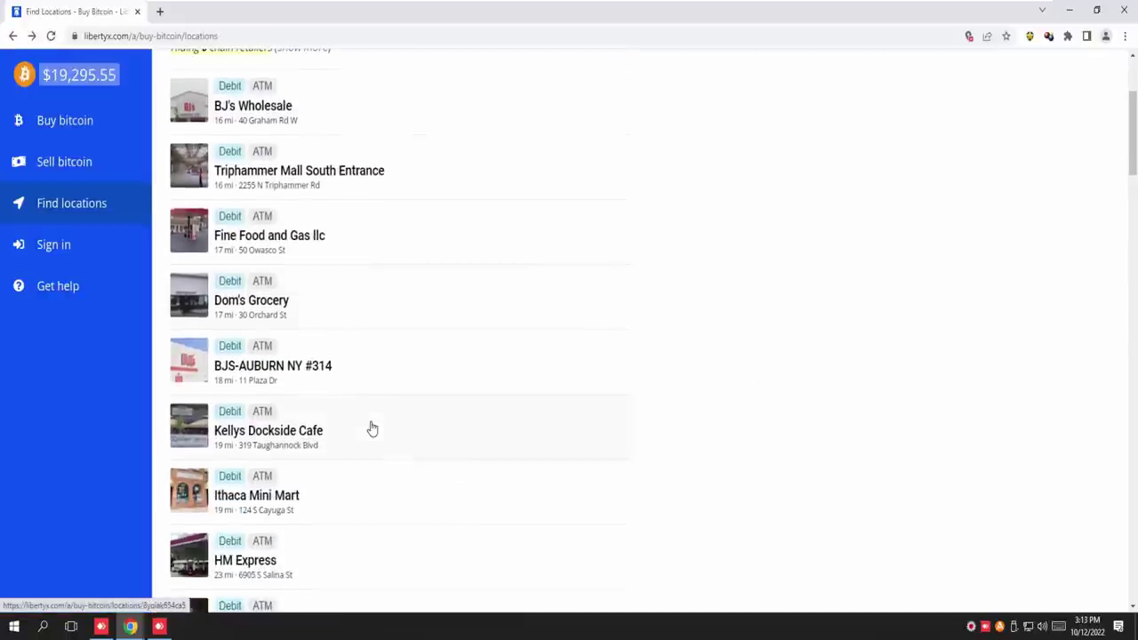
scroll(372, 430, "down", 1)
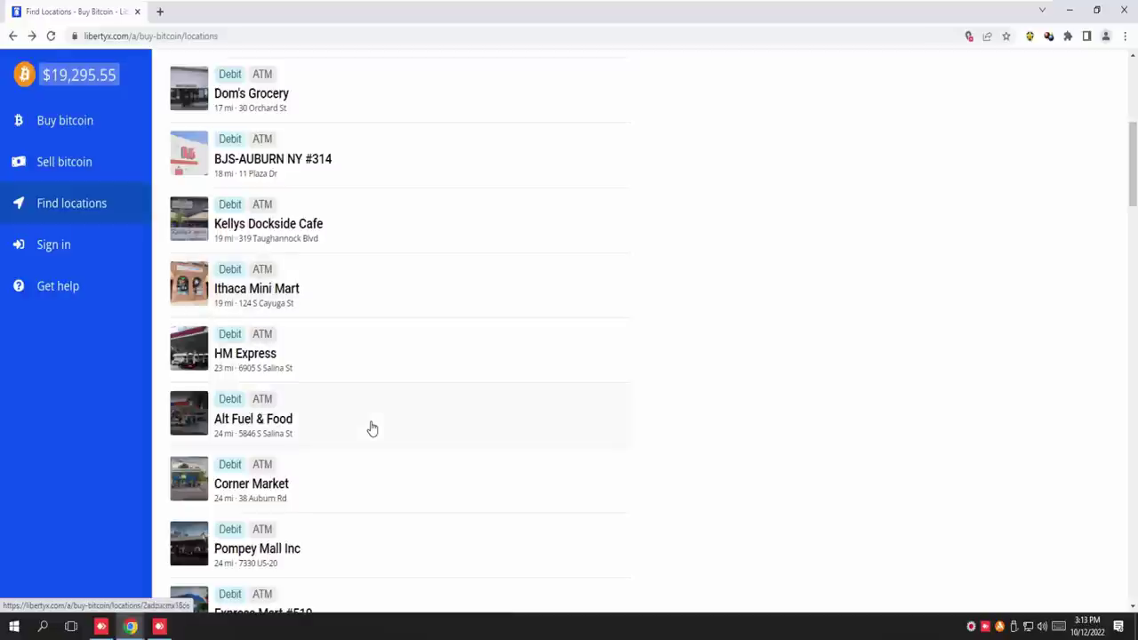
scroll(370, 427, "up", 5)
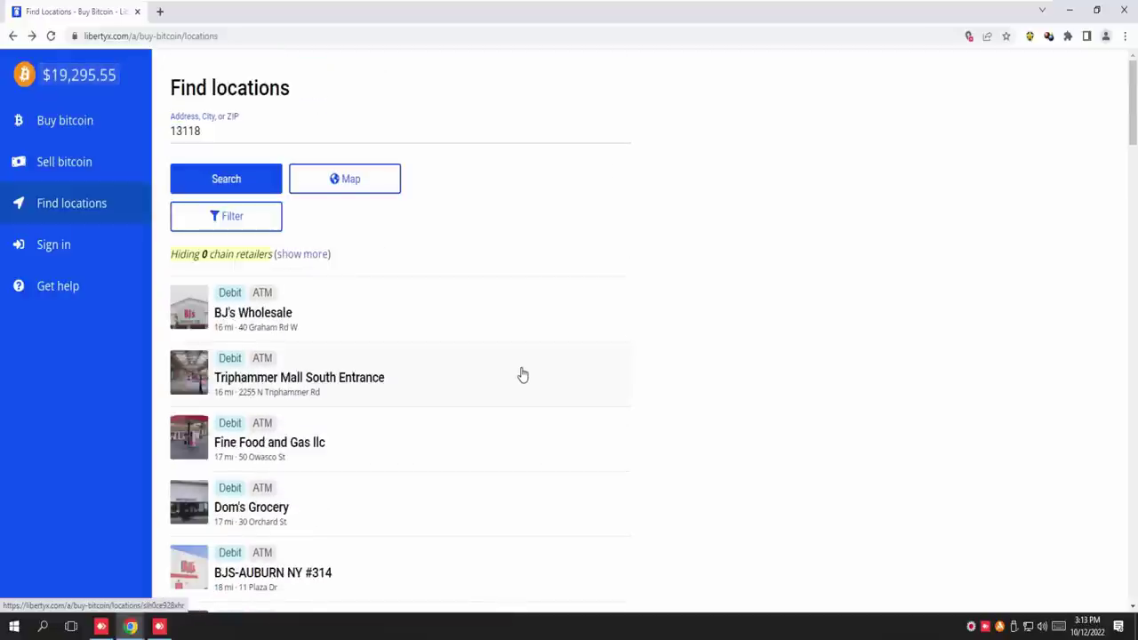
scroll(523, 375, "down", 1)
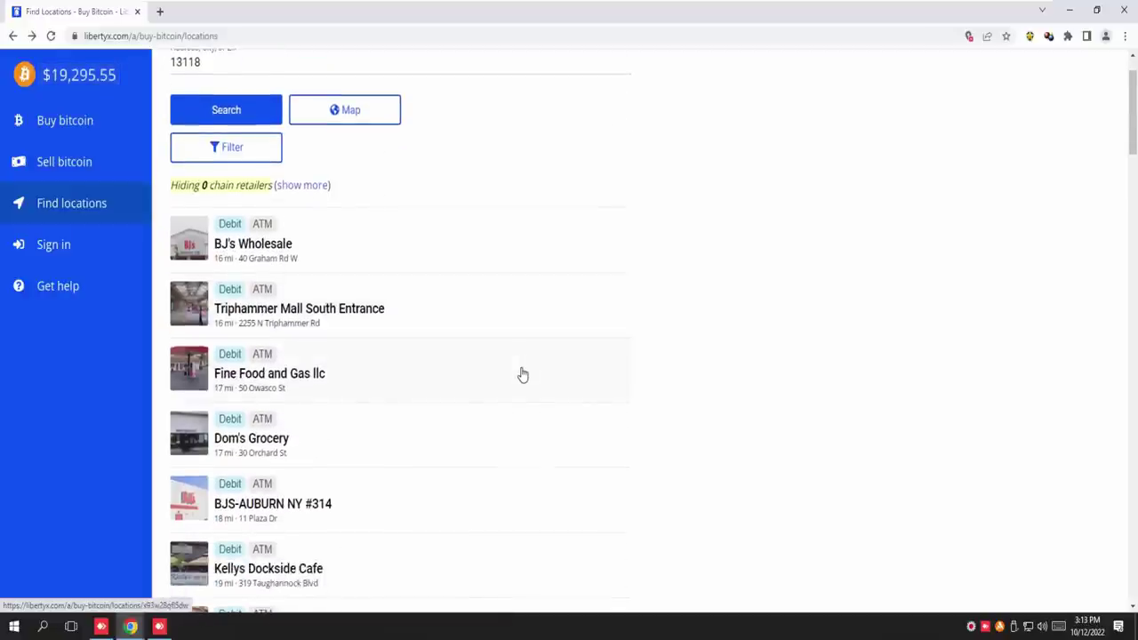
scroll(523, 375, "down", 1)
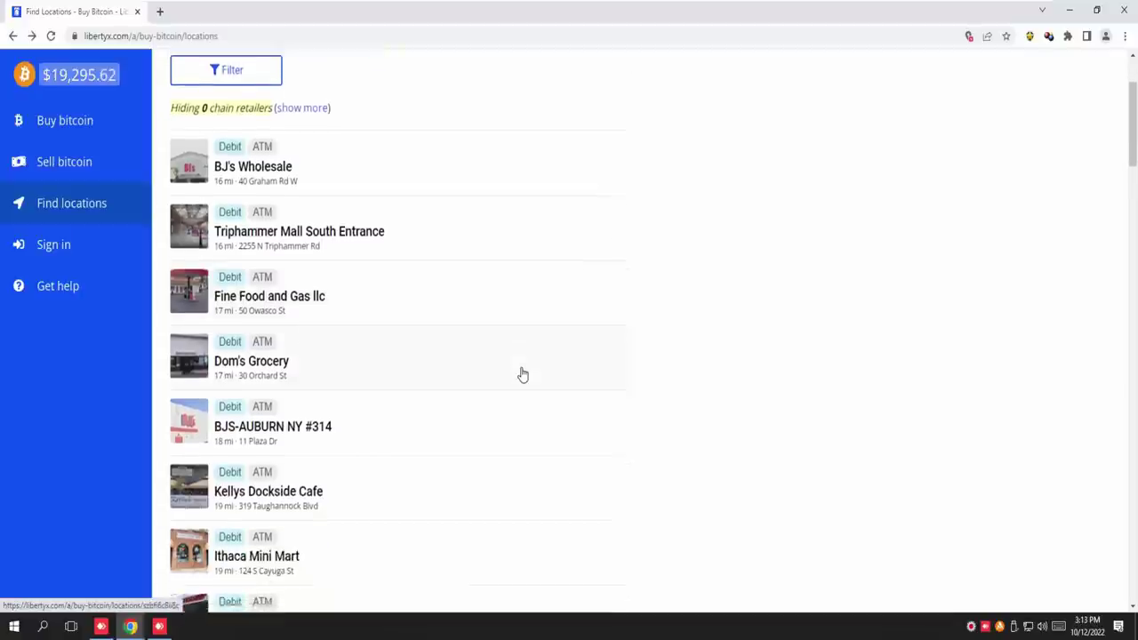
scroll(523, 375, "down", 2)
scroll(523, 375, "down", 3)
scroll(523, 375, "down", 2)
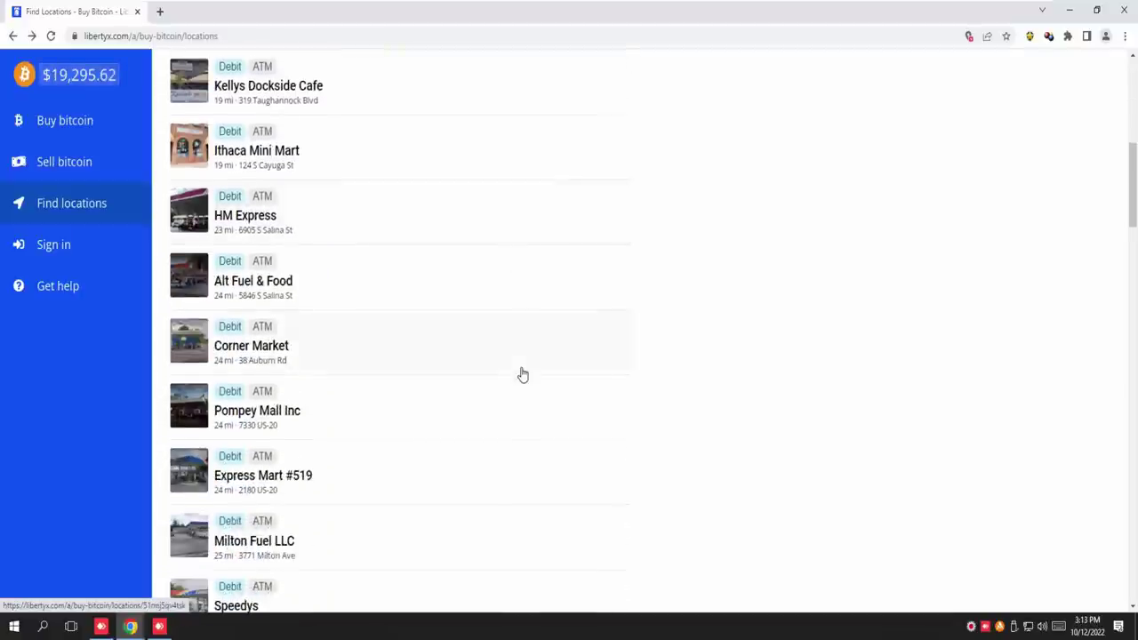
scroll(523, 375, "up", 8)
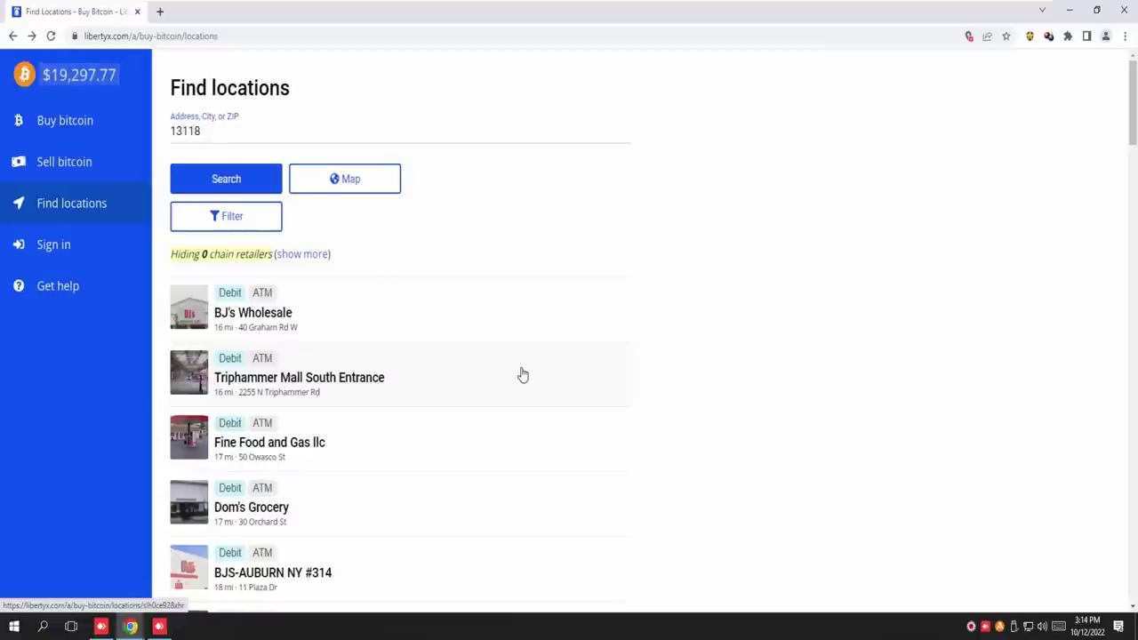
left_click(471, 299)
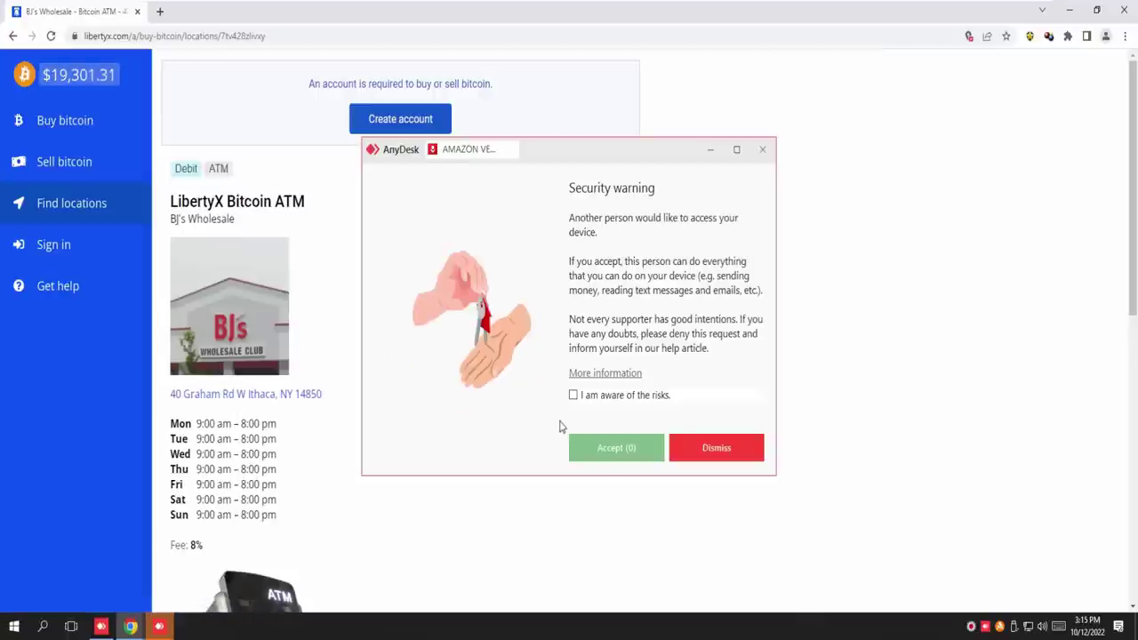
Acknowledge the risks, accept the incoming AnyDesk session request and minimize the connection window.
left_click(573, 395)
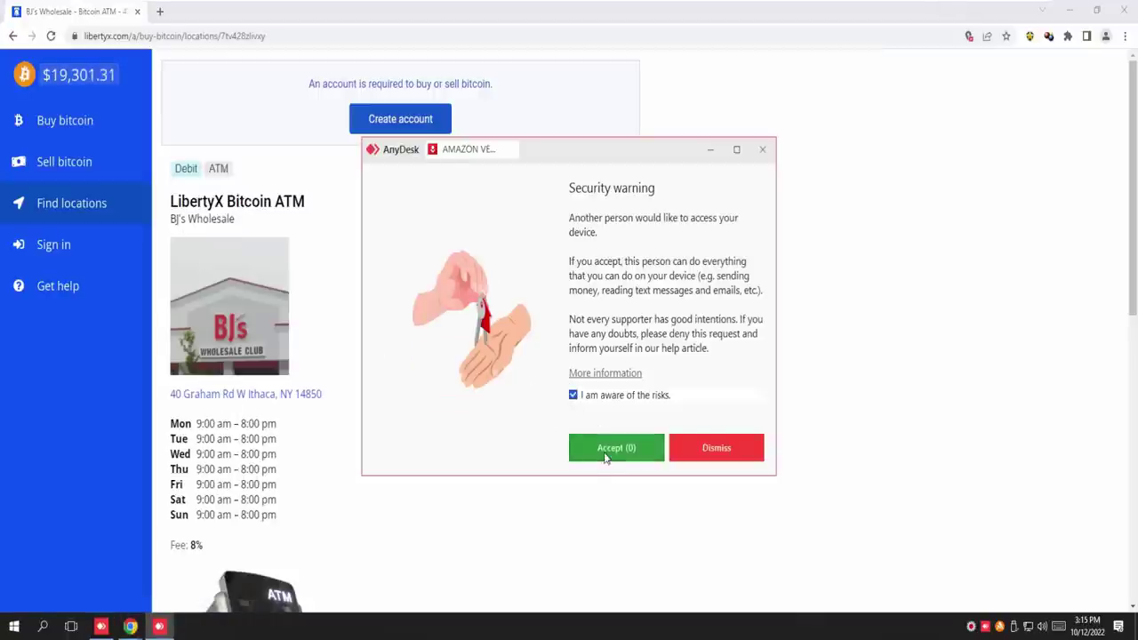
left_click(613, 448)
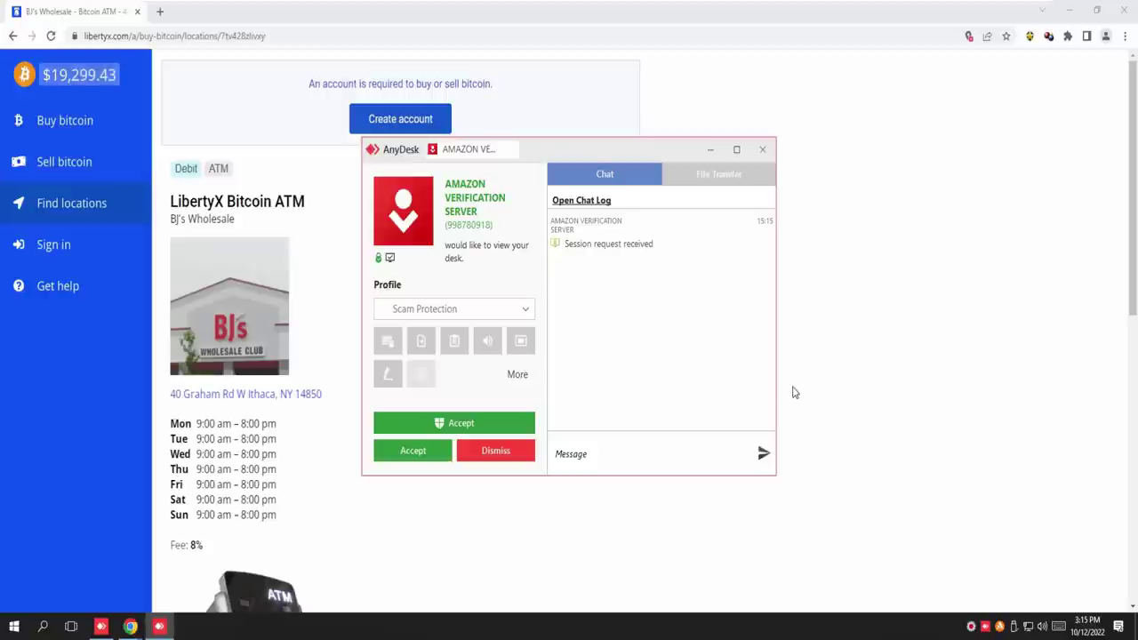
left_click(422, 451)
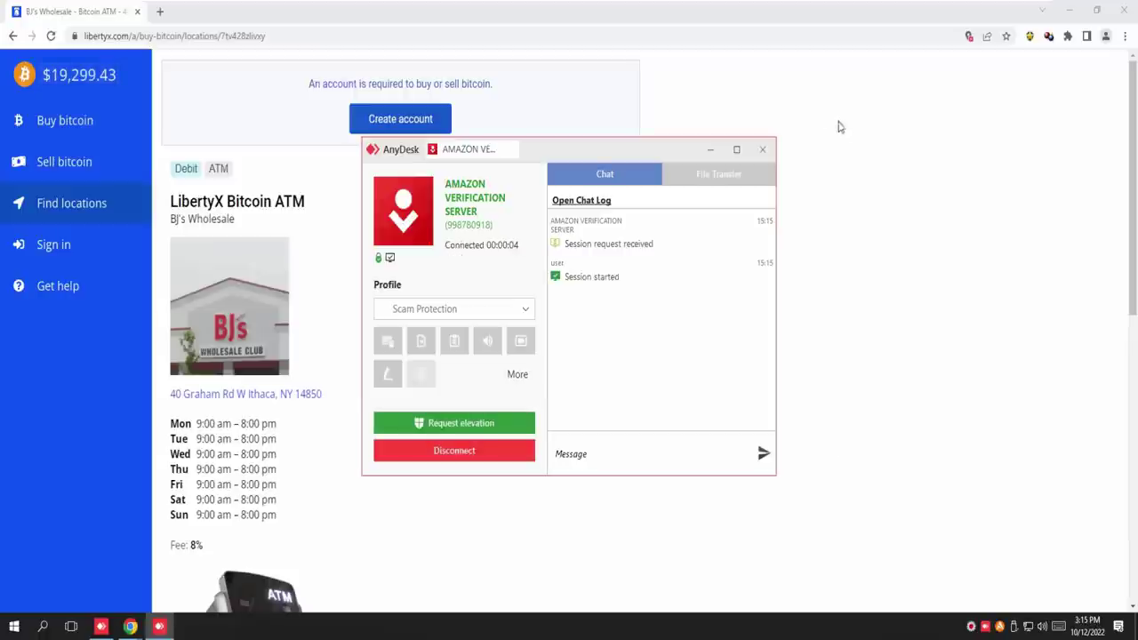
left_click(705, 153)
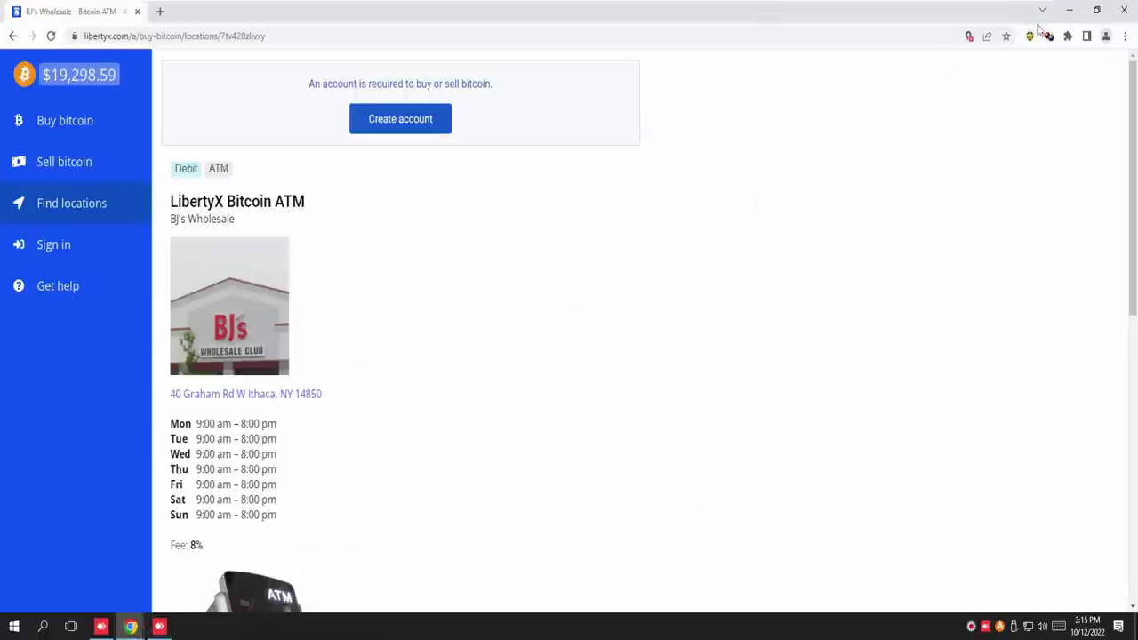
left_click(1072, 11)
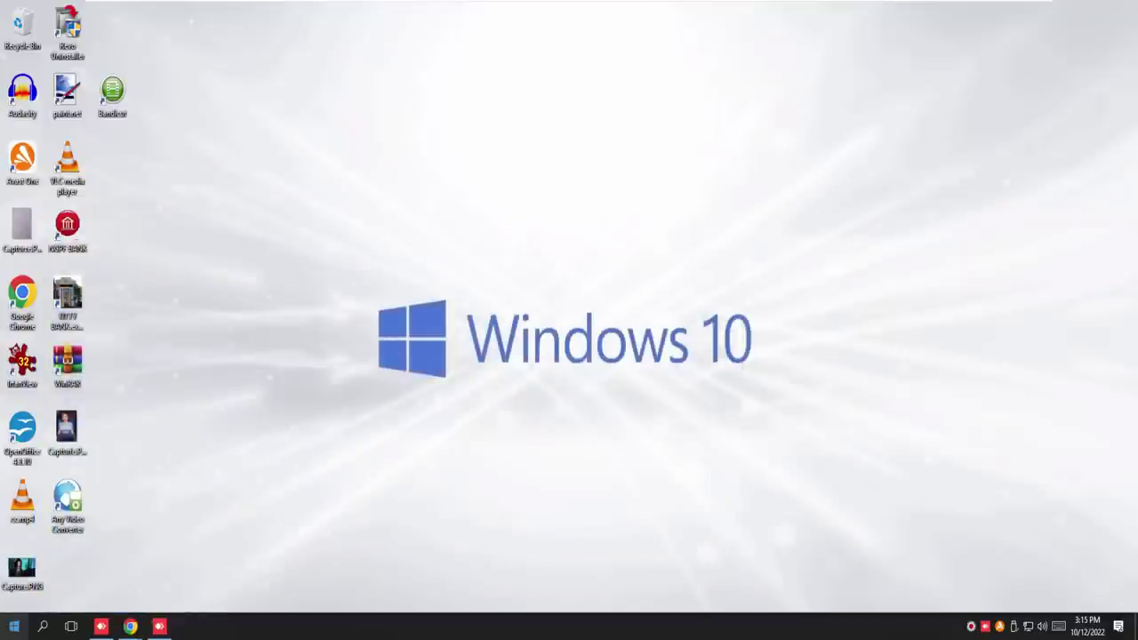
mouse_move(134, 627)
left_click(322, 577)
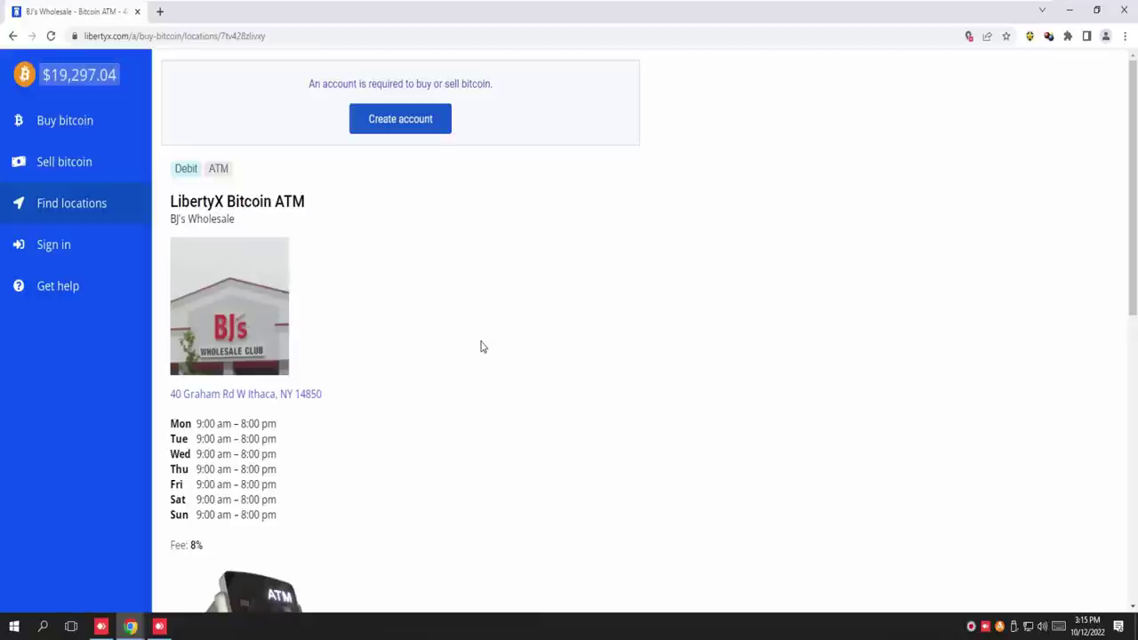
Examine the full BJ's Wholesale ATM page, from the store details down to the rating and contact sections.
scroll(481, 347, "down", 2)
scroll(481, 347, "down", 5)
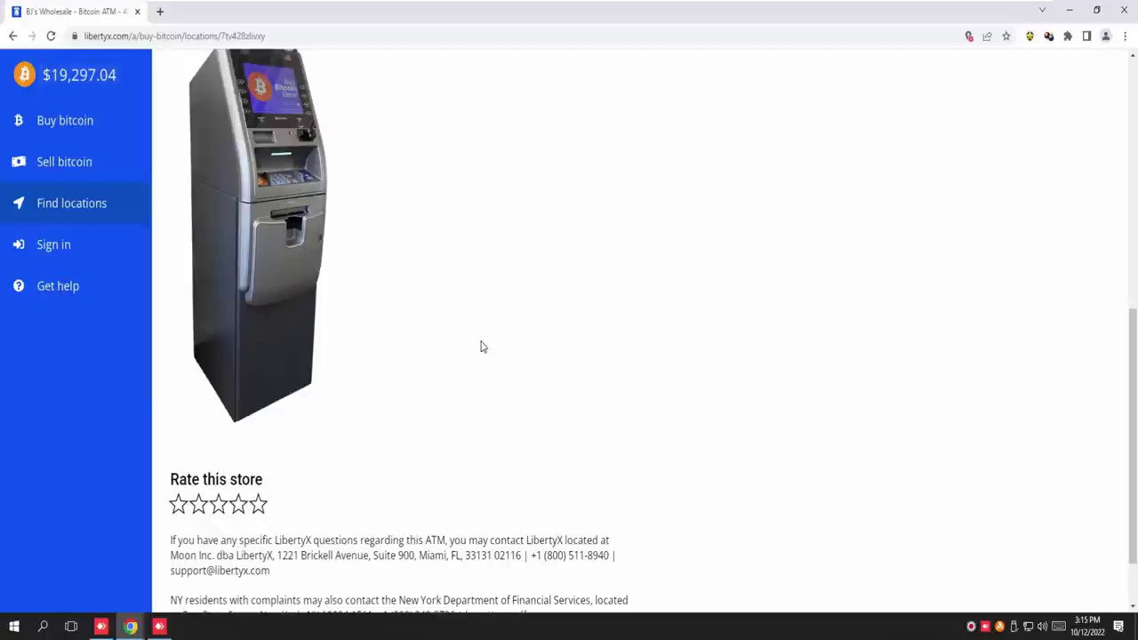
scroll(481, 346, "up", 1)
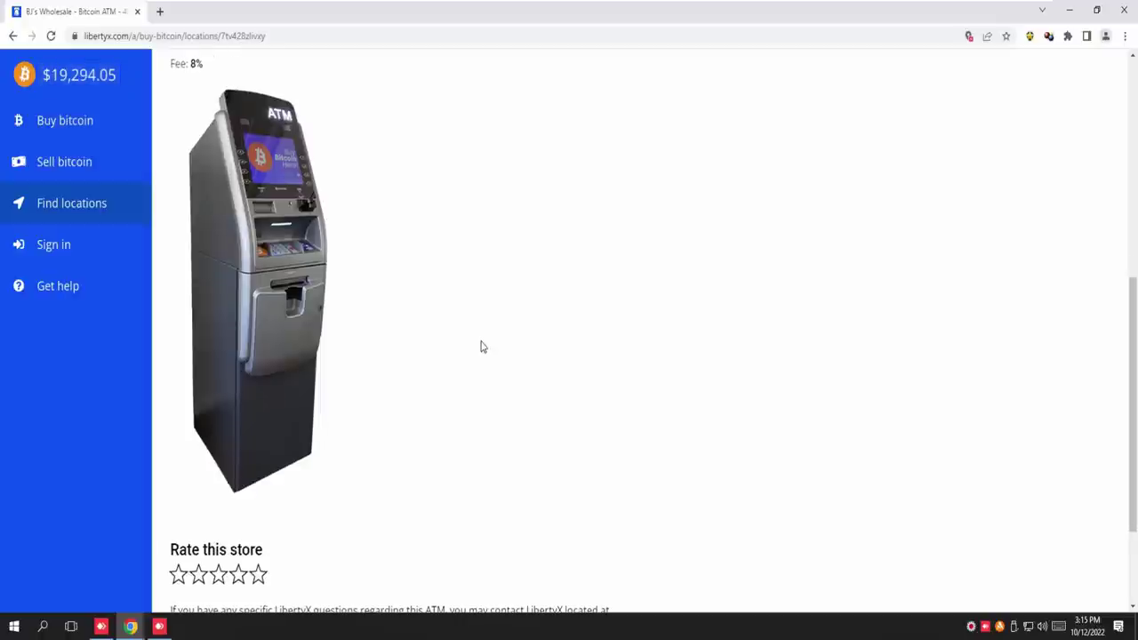
scroll(481, 347, "up", 5)
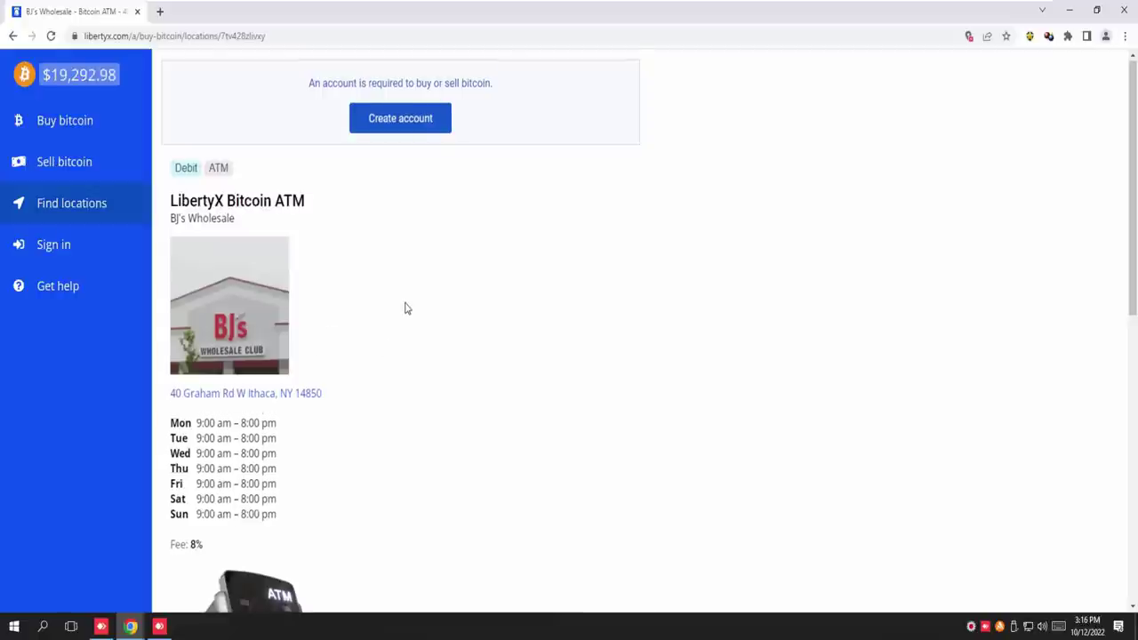
scroll(405, 309, "down", 2)
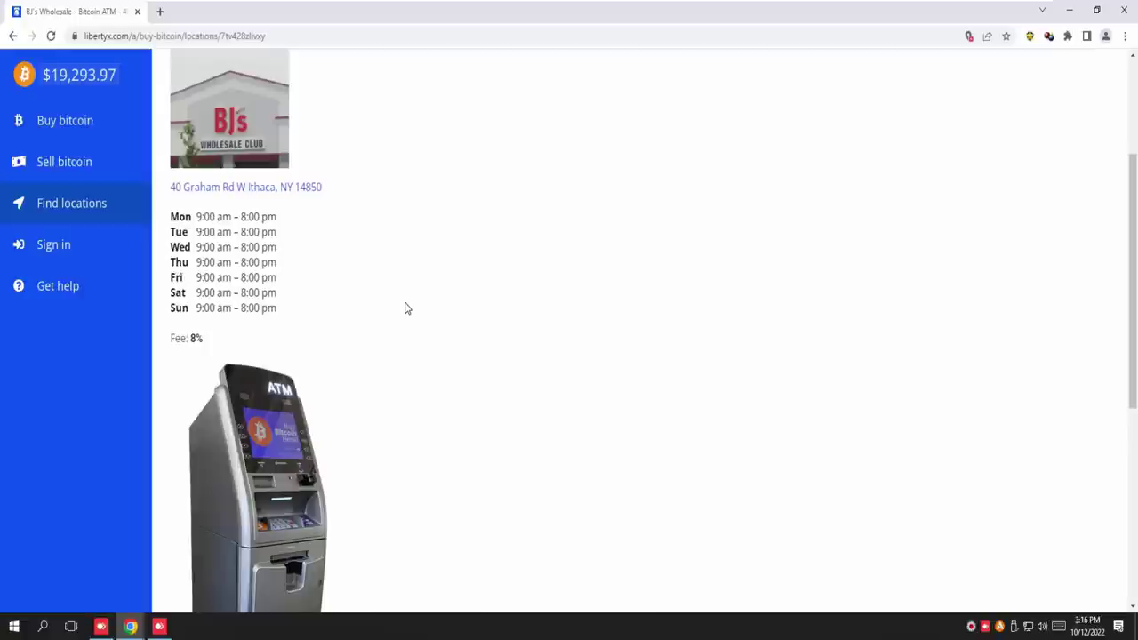
scroll(405, 309, "up", 2)
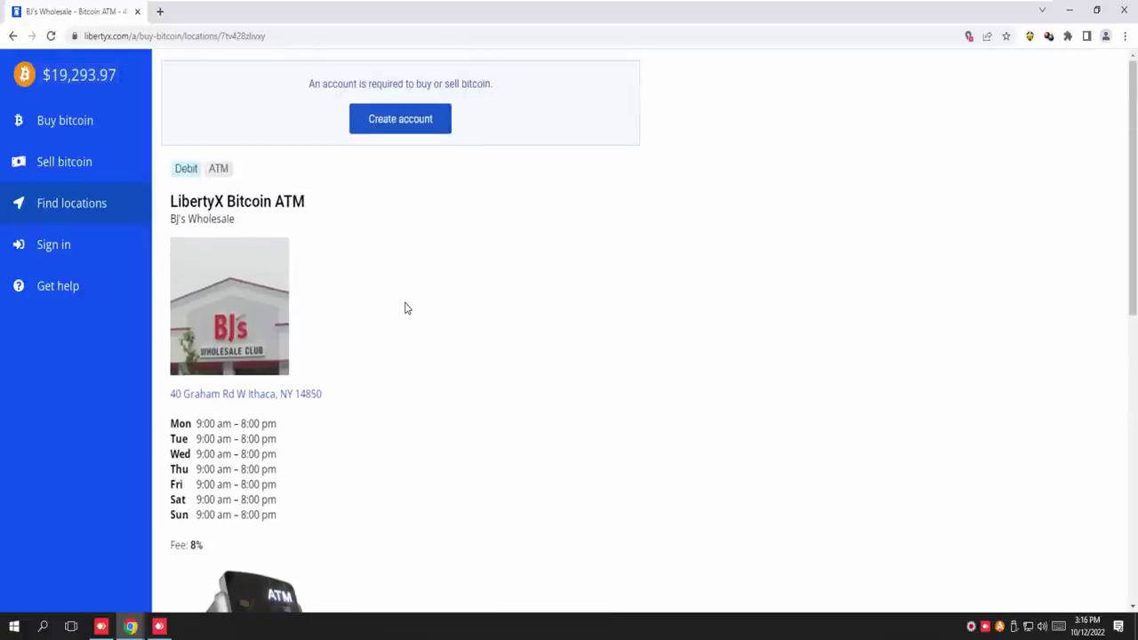
Open the account creation form, fill in the mobile phone number and account password, and submit it with agreement to the terms.
left_click(397, 123)
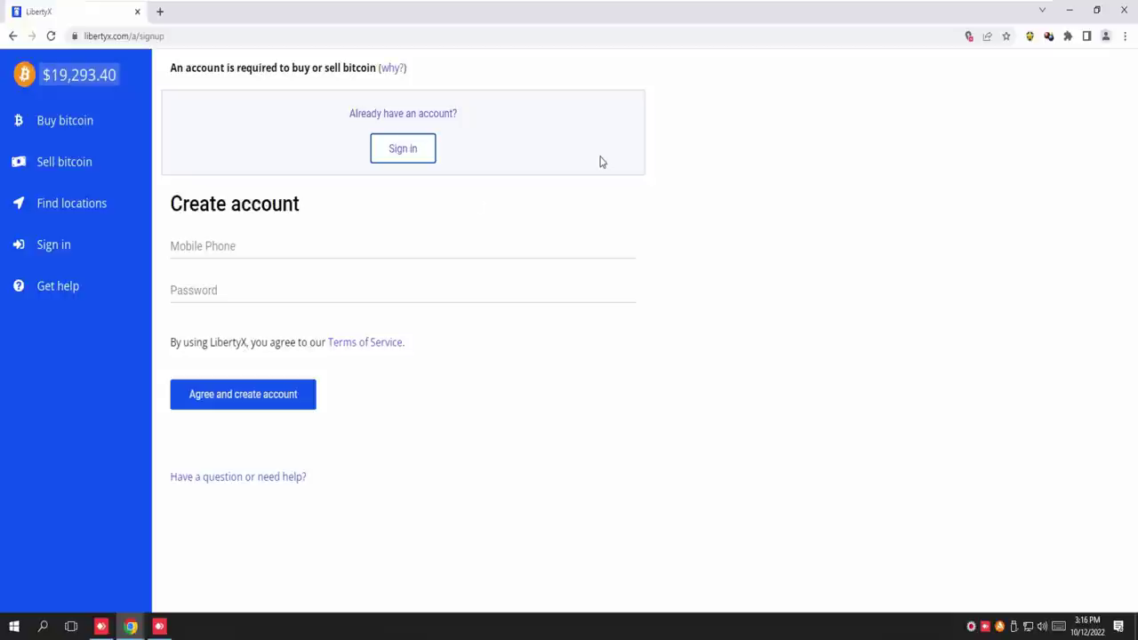
left_click(185, 247)
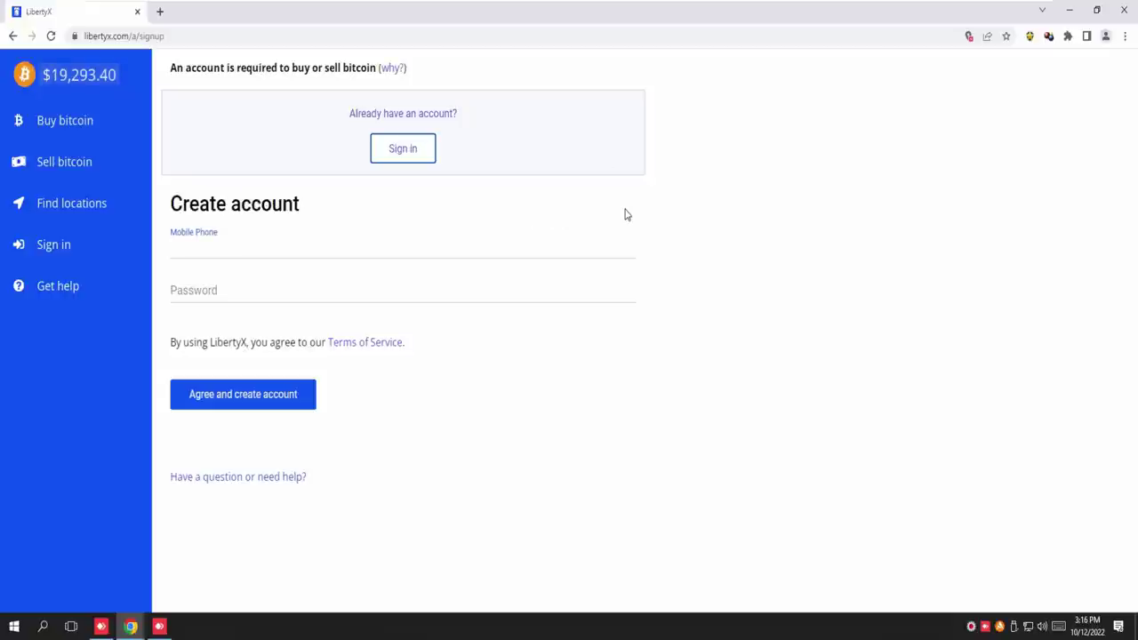
key("ctrl+v")
key("Tab")
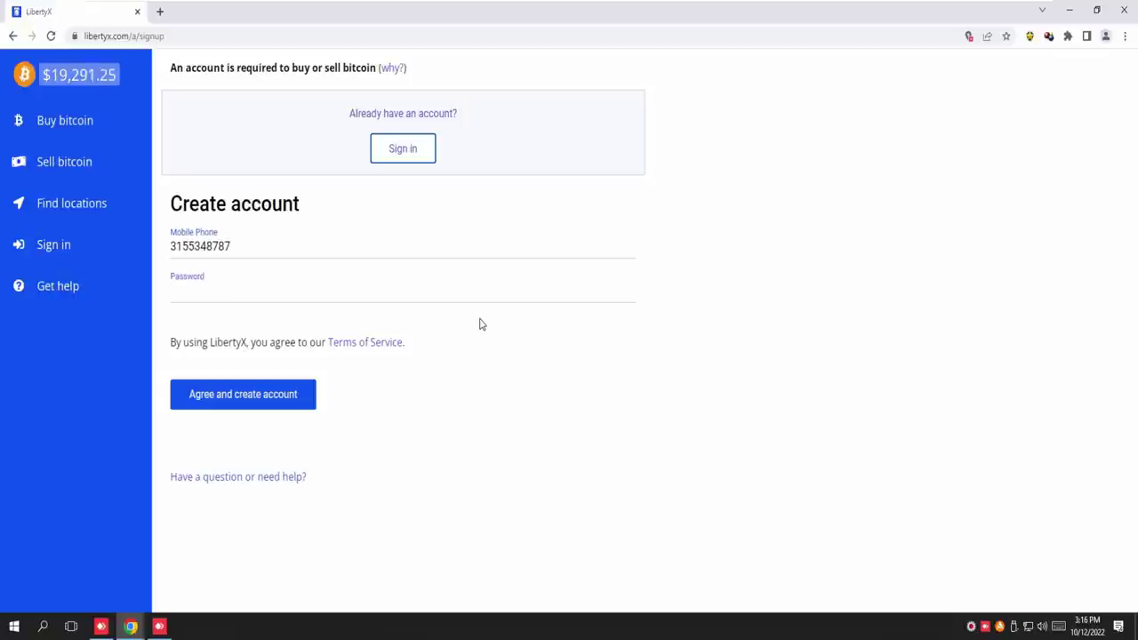
key("ctrl+v")
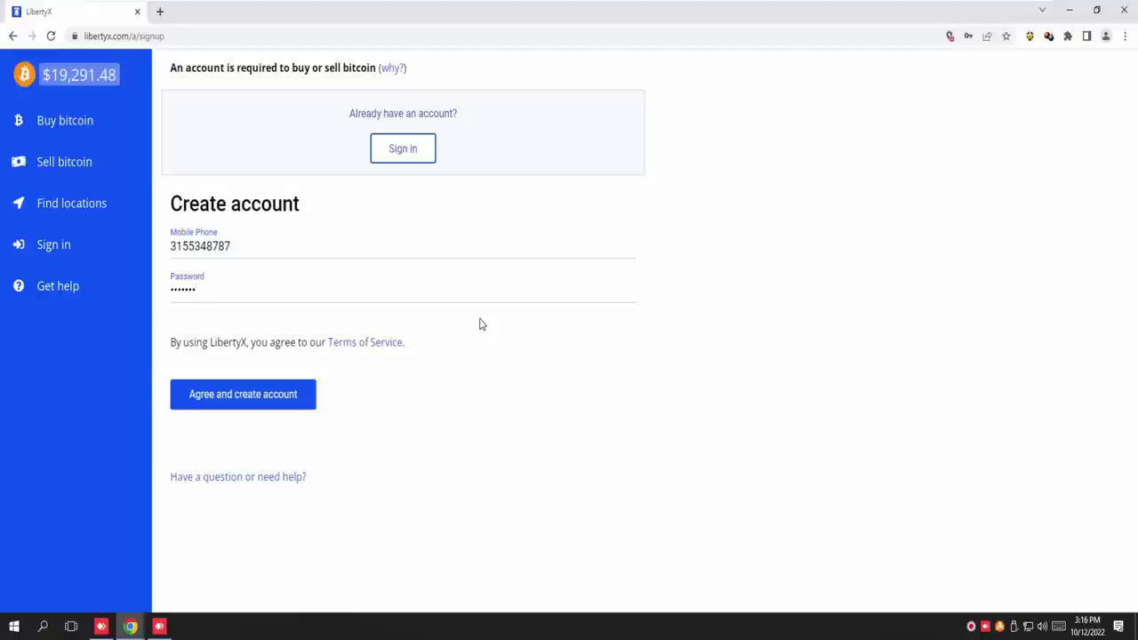
left_click(211, 402)
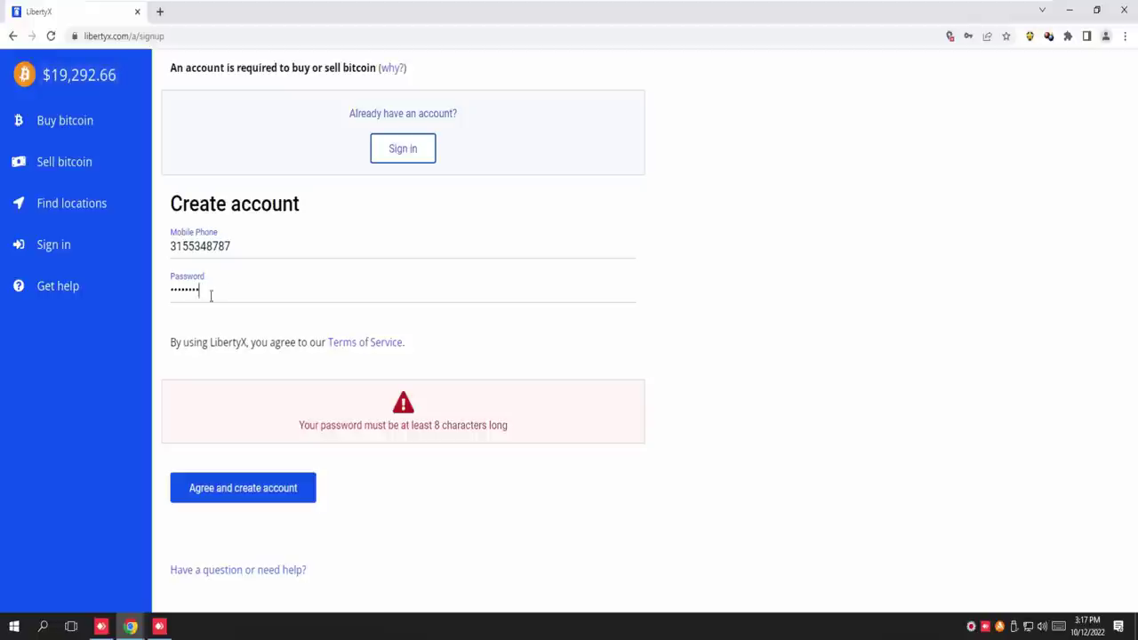
Lengthen the account password by one character, resubmit the sign-up form and decline saving the password in the browser.
type("1")
key("Return")
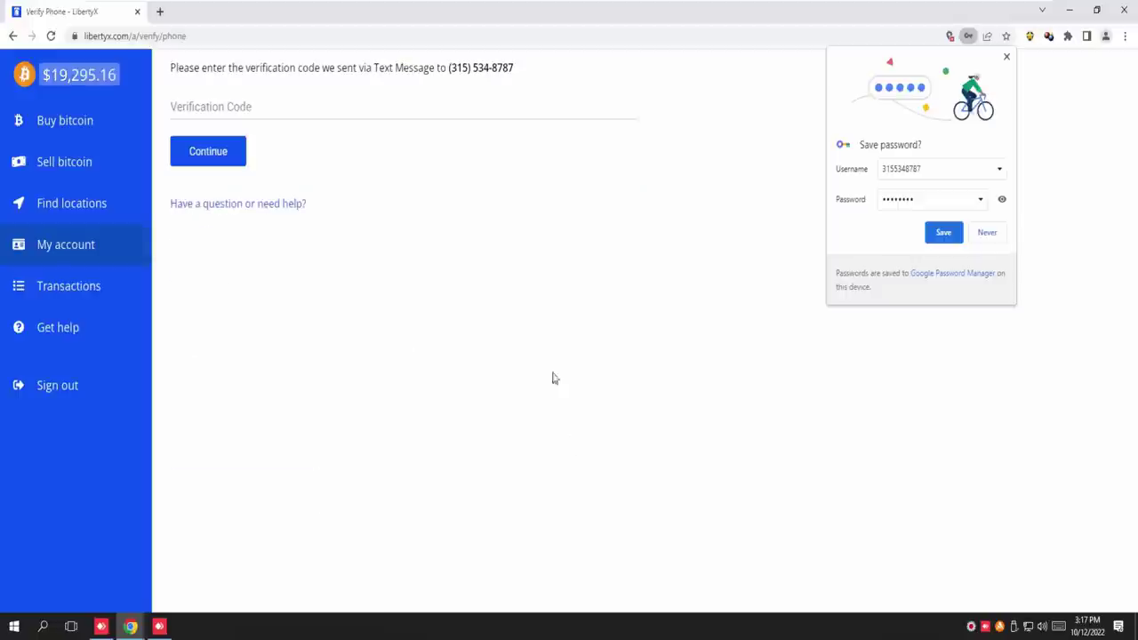
left_click(988, 234)
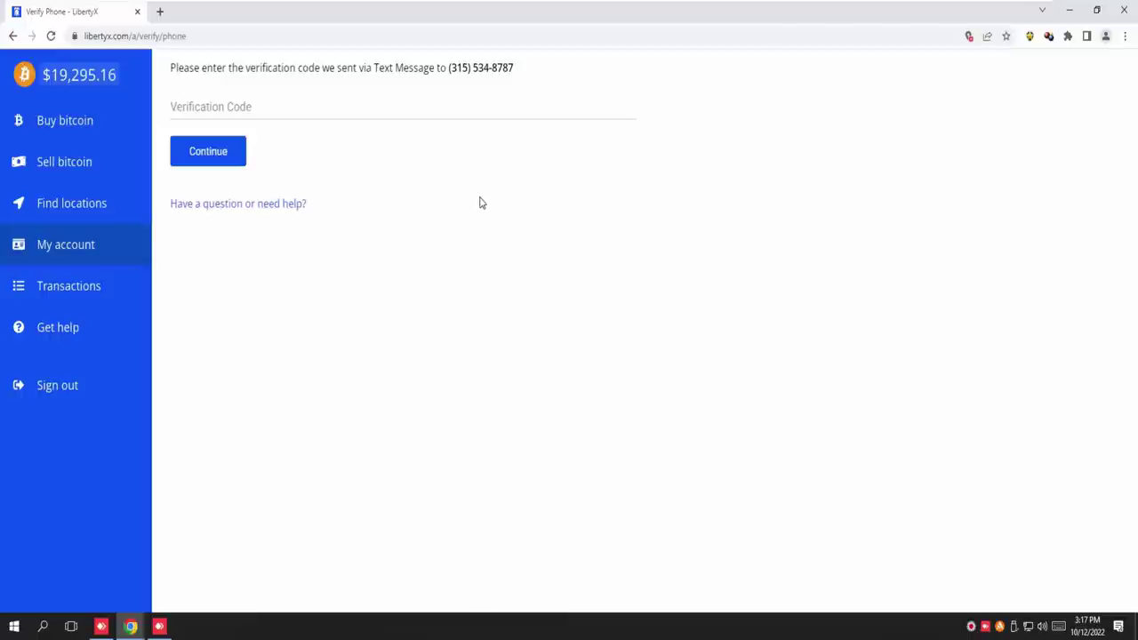
Enter the texted verification code for the phone number, submit it and try submitting it once more.
left_click(191, 102)
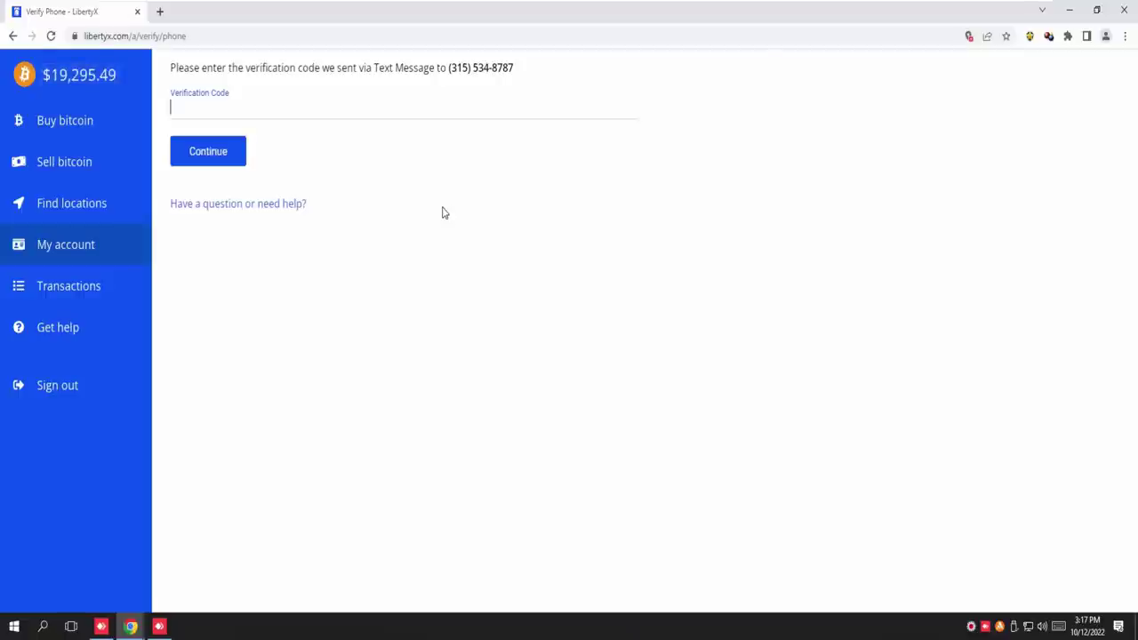
key("ctrl+v")
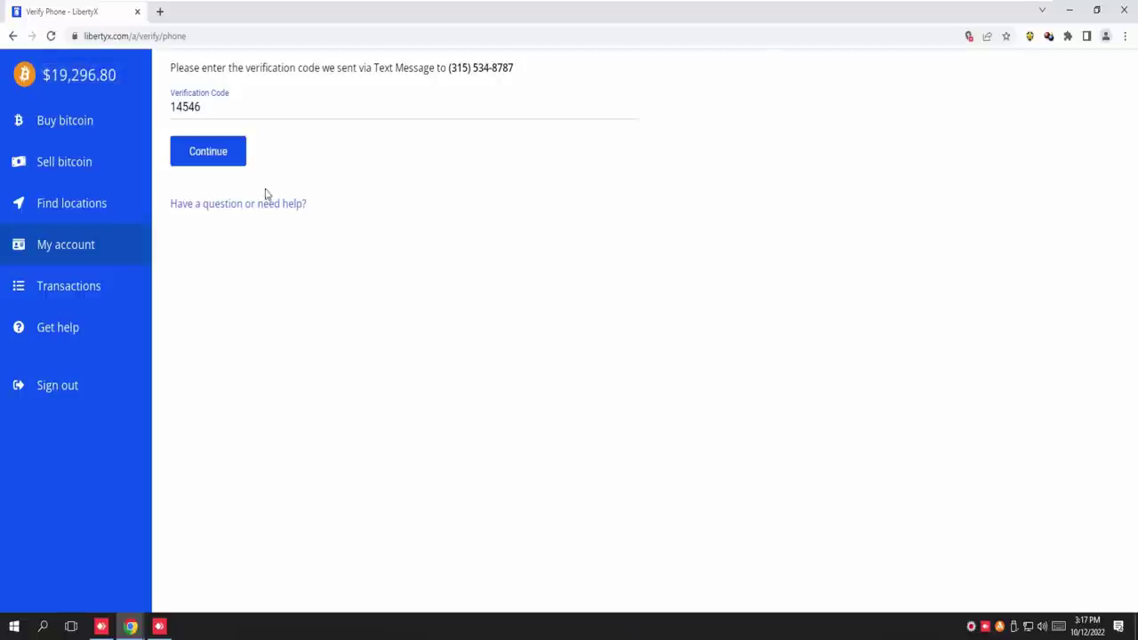
left_click(225, 165)
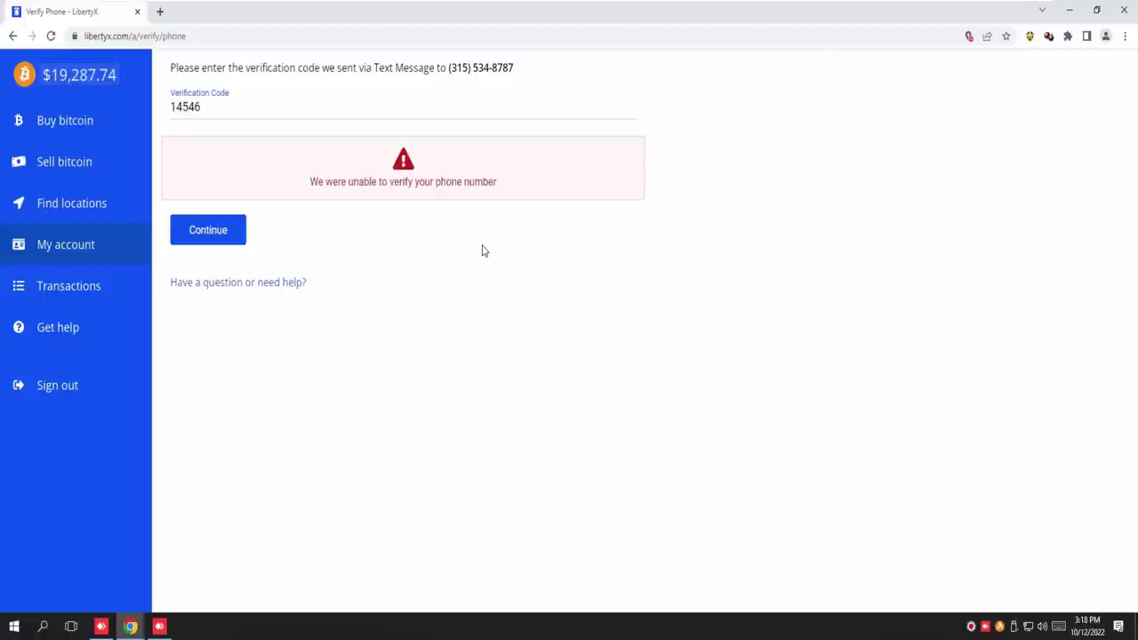
left_click(205, 230)
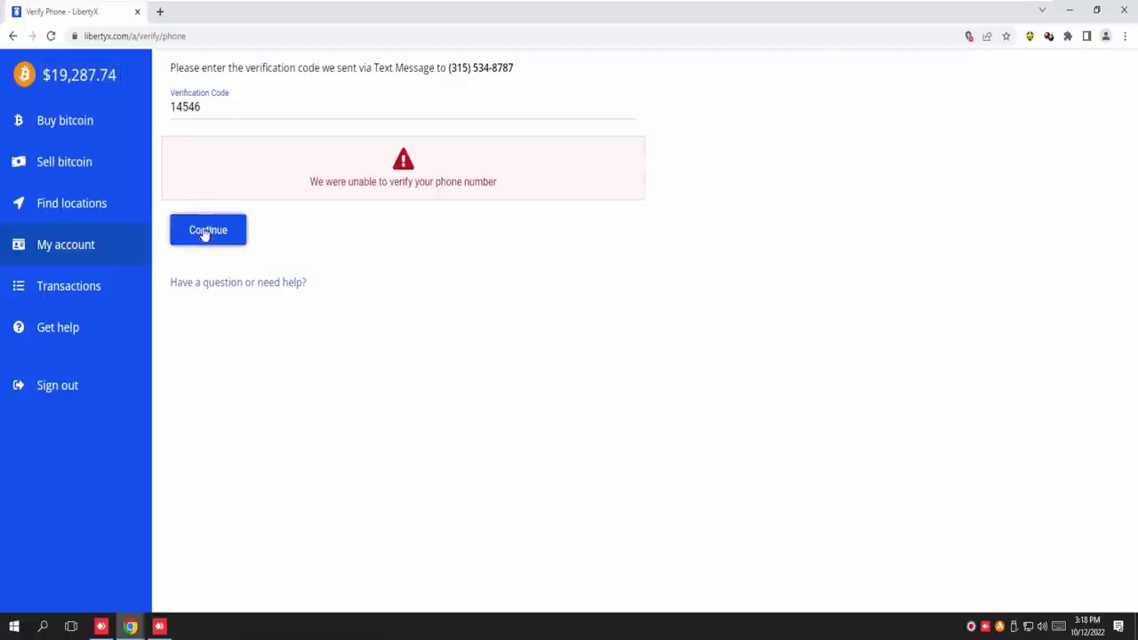
Open the LibertyX help center, examine its article categories from buying bitcoin to support, and close it again.
left_click(228, 283)
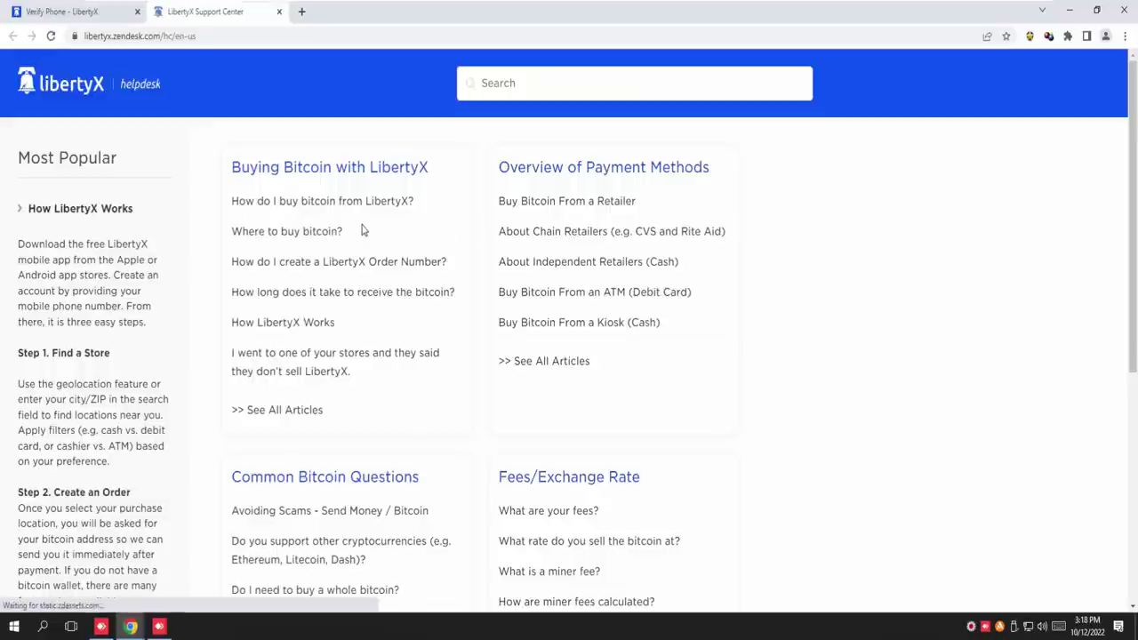
scroll(362, 230, "down", 2)
scroll(362, 229, "down", 2)
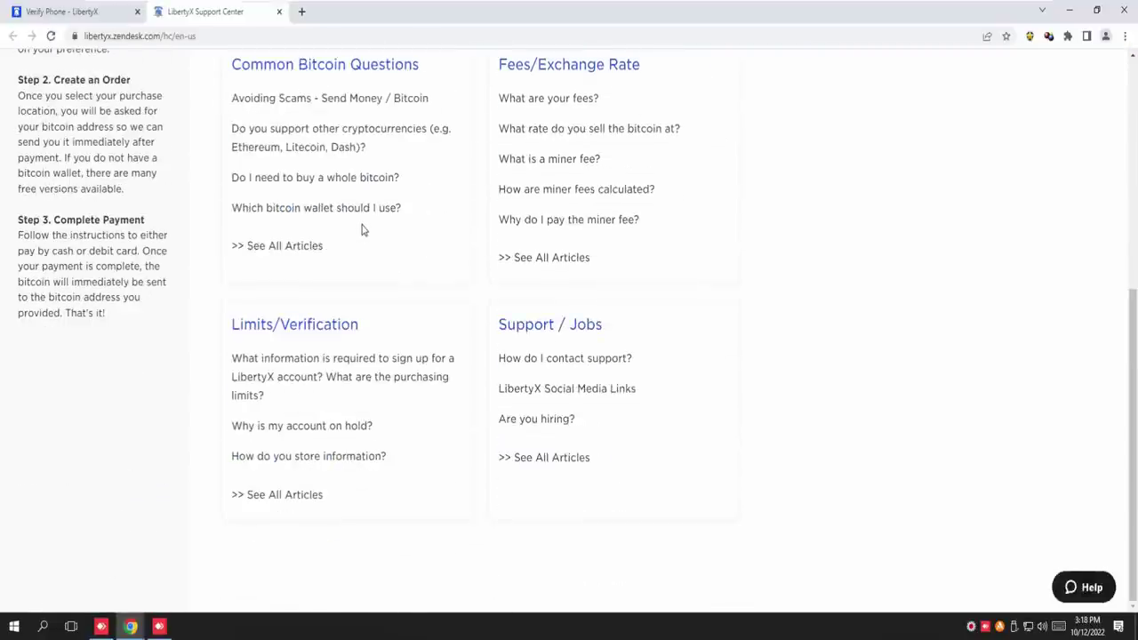
scroll(351, 236, "up", 4)
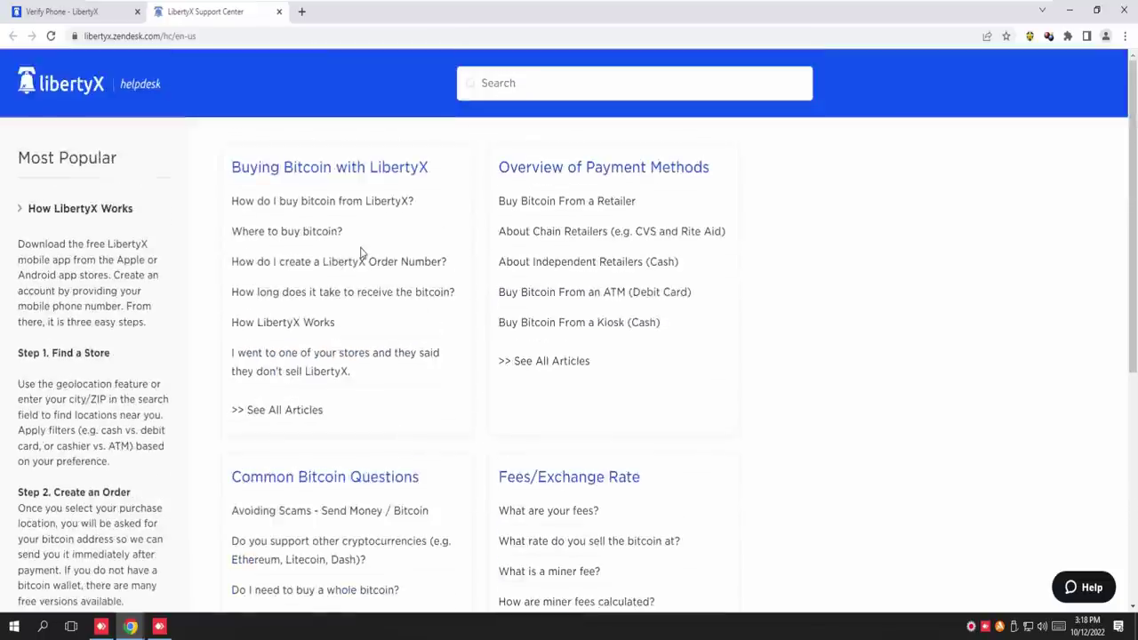
scroll(361, 254, "down", 2)
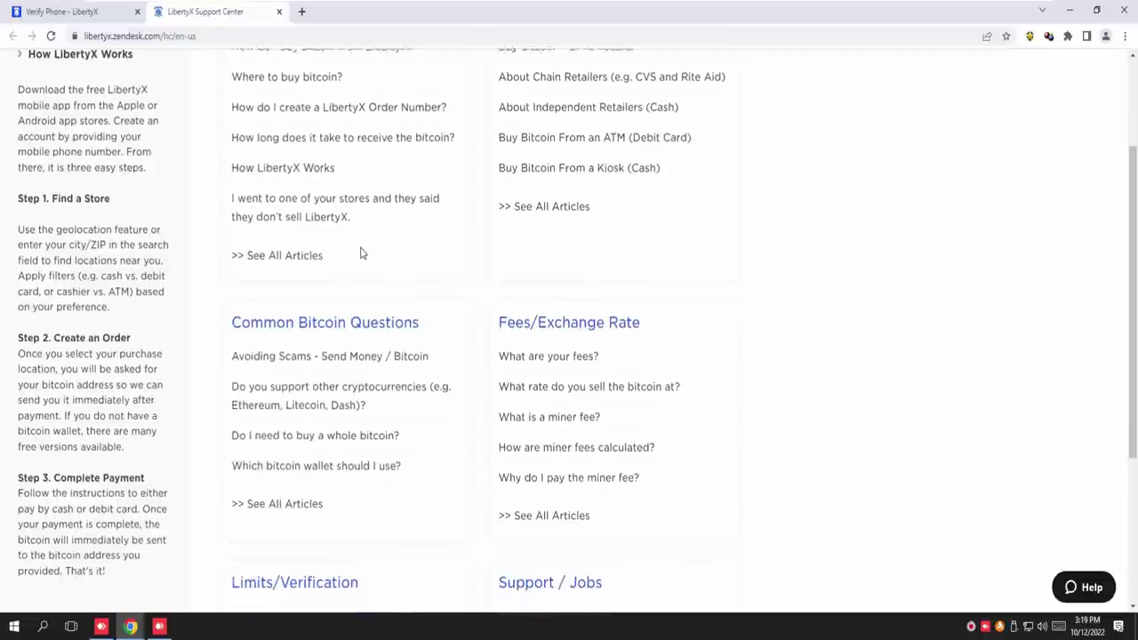
scroll(361, 254, "down", 2)
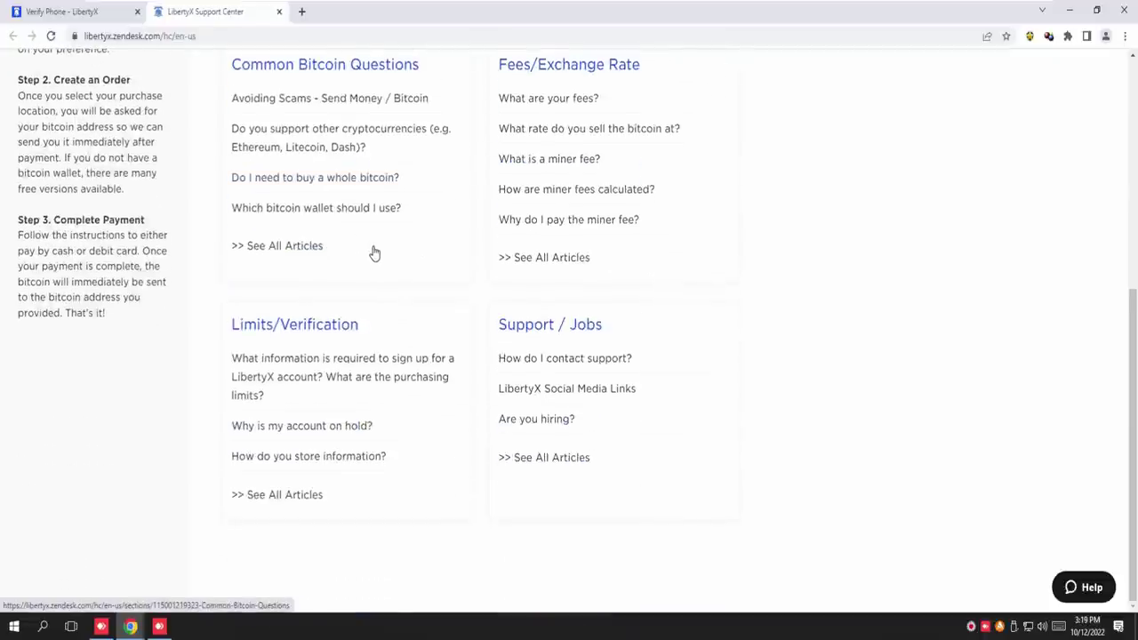
scroll(373, 254, "up", 4)
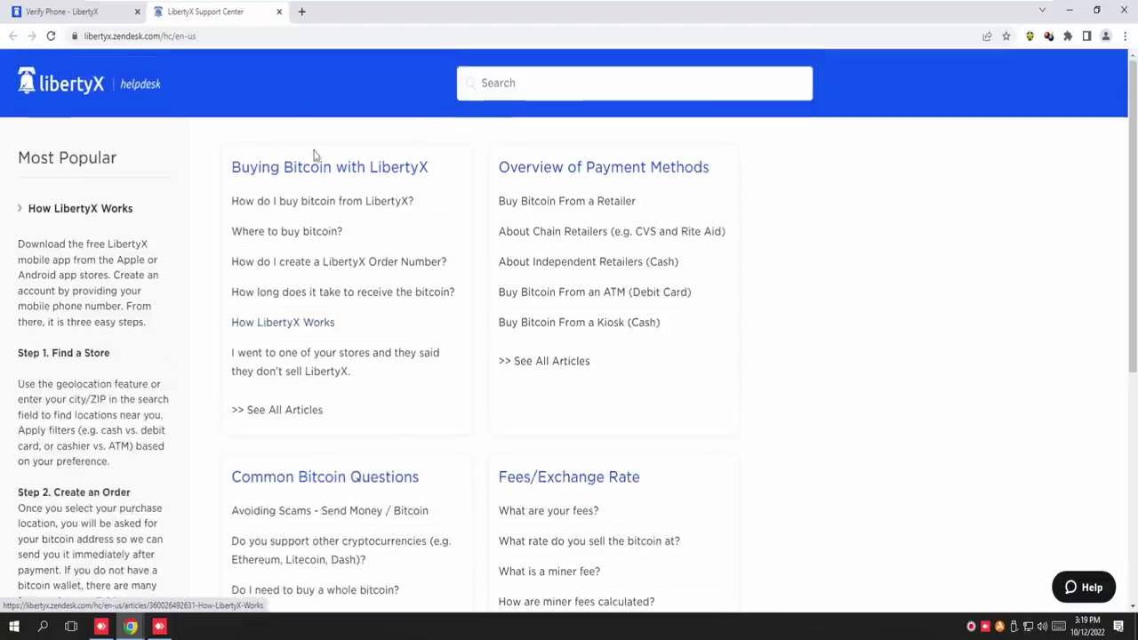
left_click(277, 12)
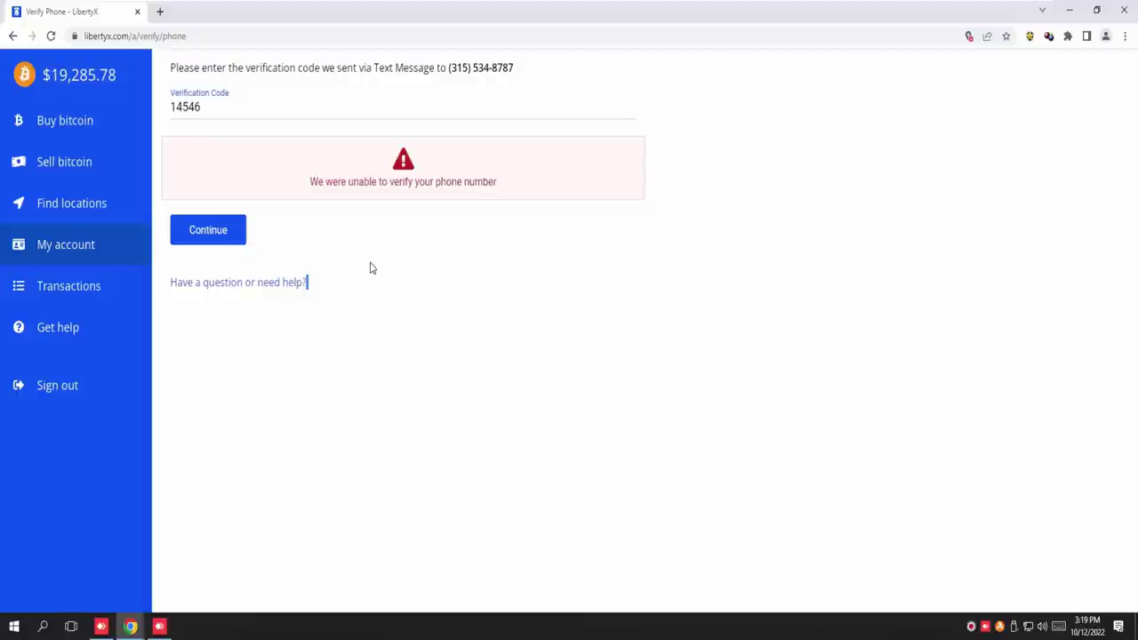
Return to the BJ's Wholesale Bitcoin ATM page, dismiss the context menu and restart the account verification.
left_click(14, 36)
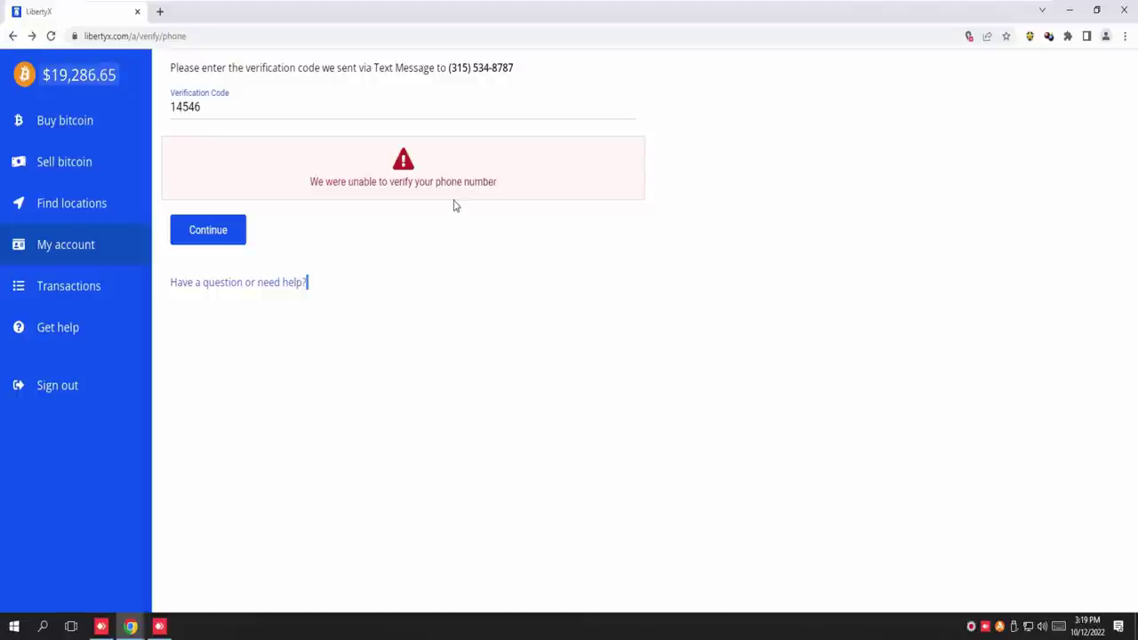
right_click(637, 209)
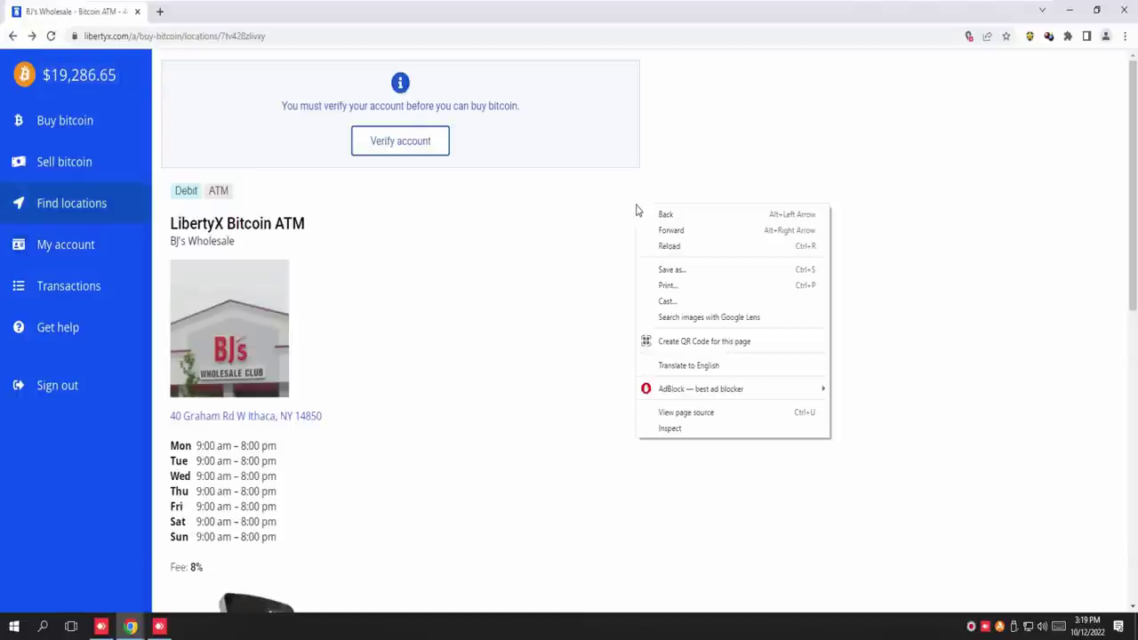
left_click(505, 239)
left_click(417, 144)
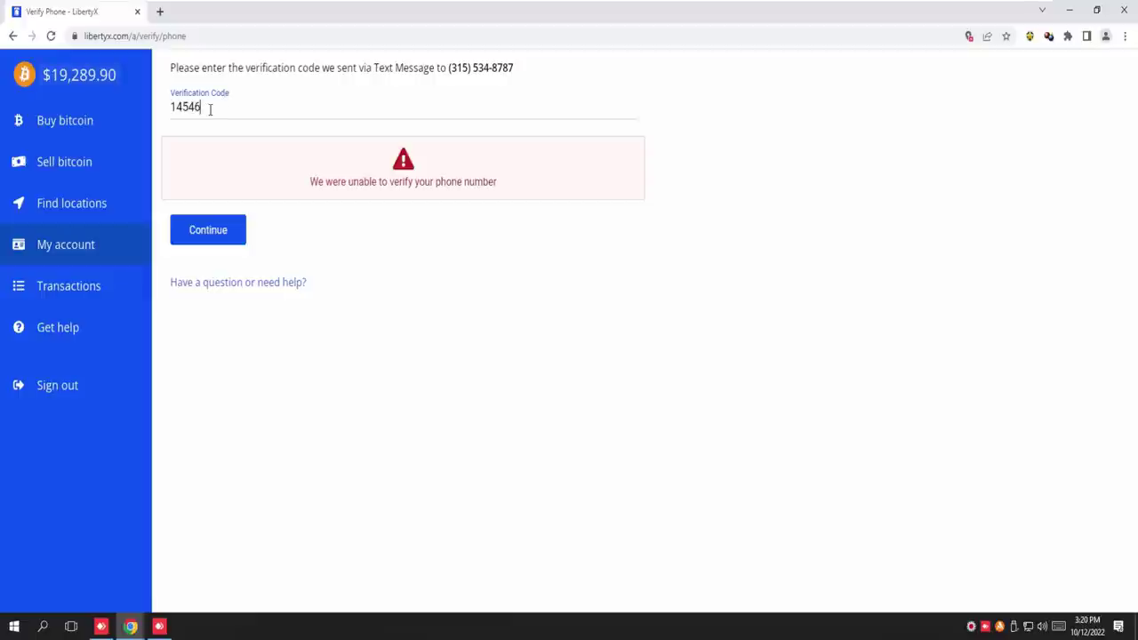
Clear the verification code field, paste the texted verification code again and minimize the browser window.
key("ctrl+a")
key("BackSpace")
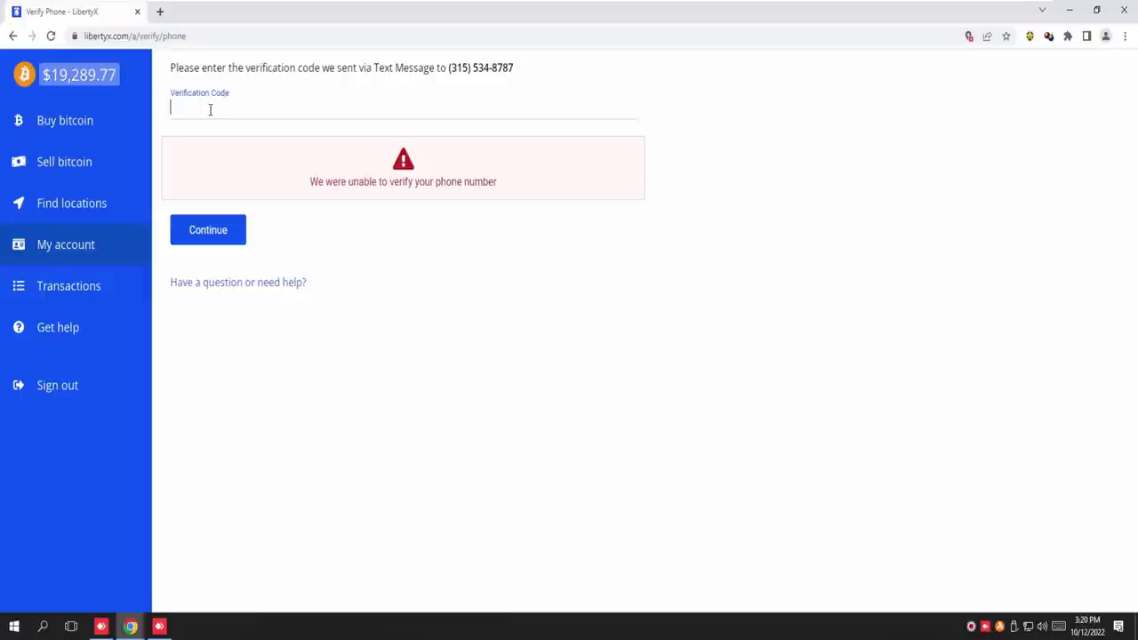
key("ctrl+v")
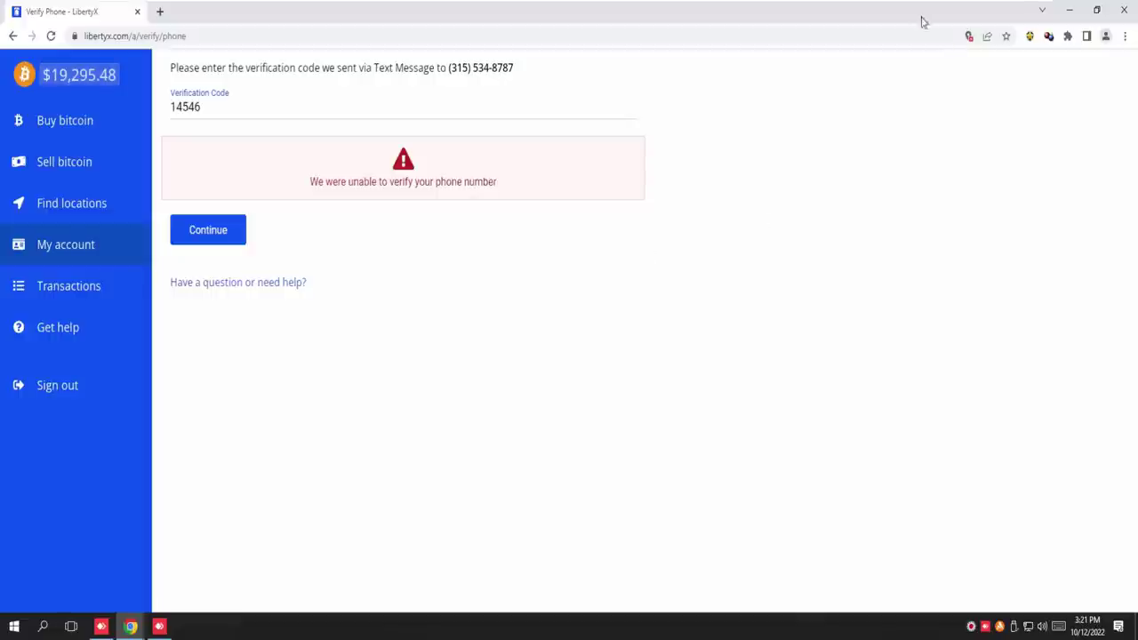
left_click(1067, 11)
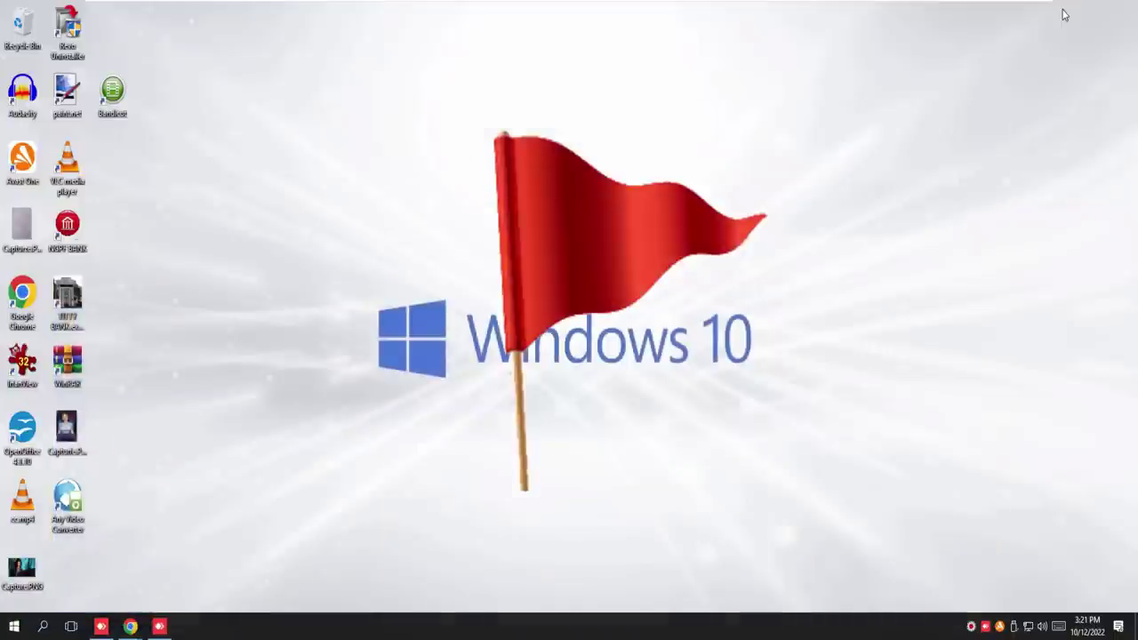
mouse_move(923, 4)
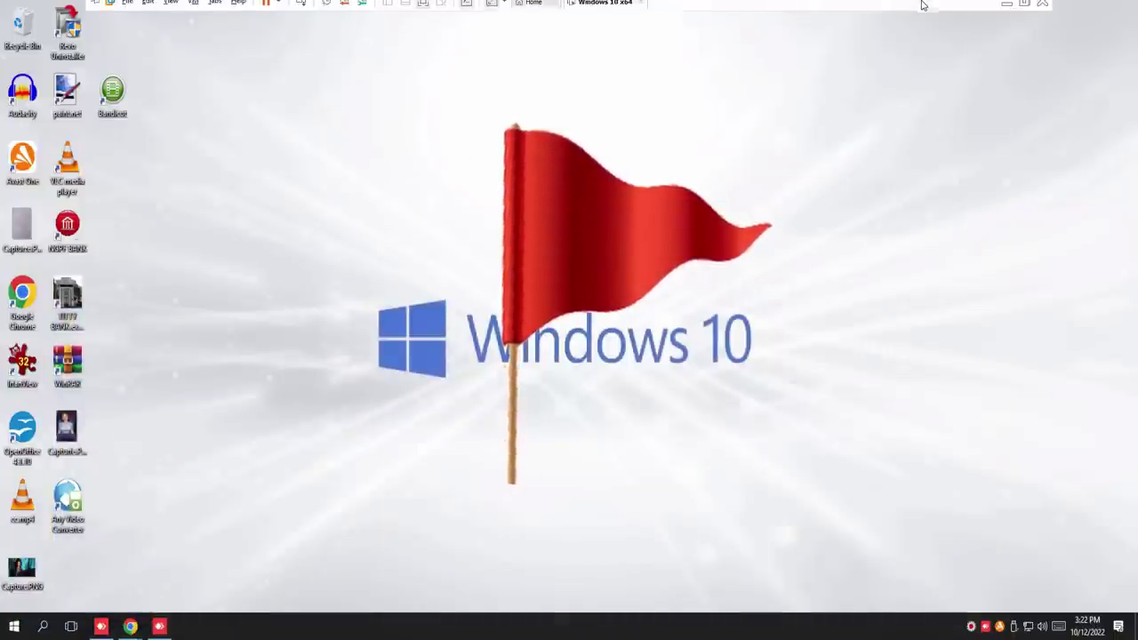